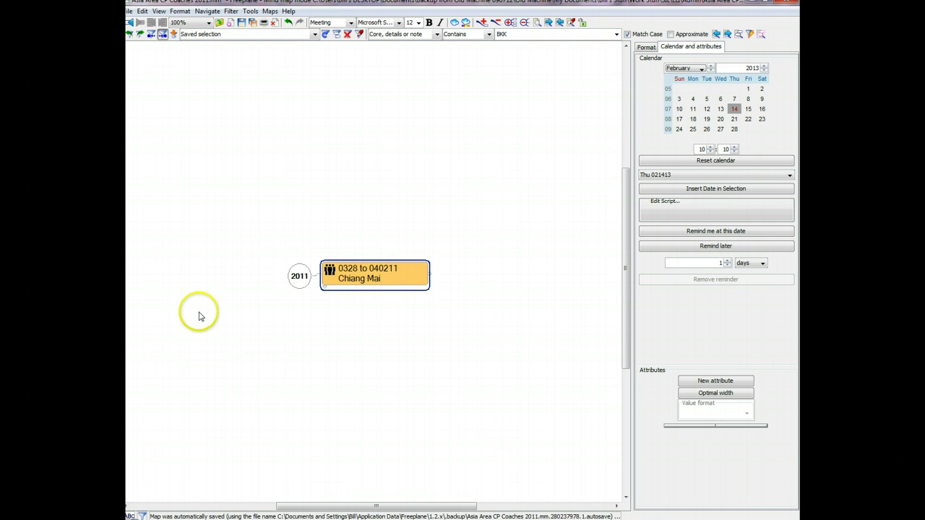
# Expand the 0328 to 040211 Chiang Mai node under 2011 to show its day nodes.
pyautogui.moveTo(333, 218); pyautogui.dragTo(258, 198)
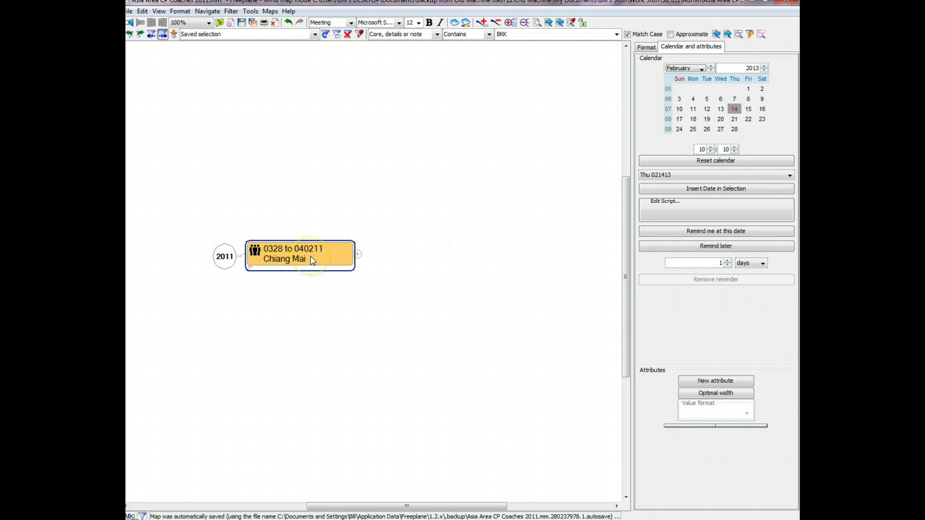
pyautogui.click(357, 255)
pyautogui.moveTo(305, 200); pyautogui.dragTo(281, 263)
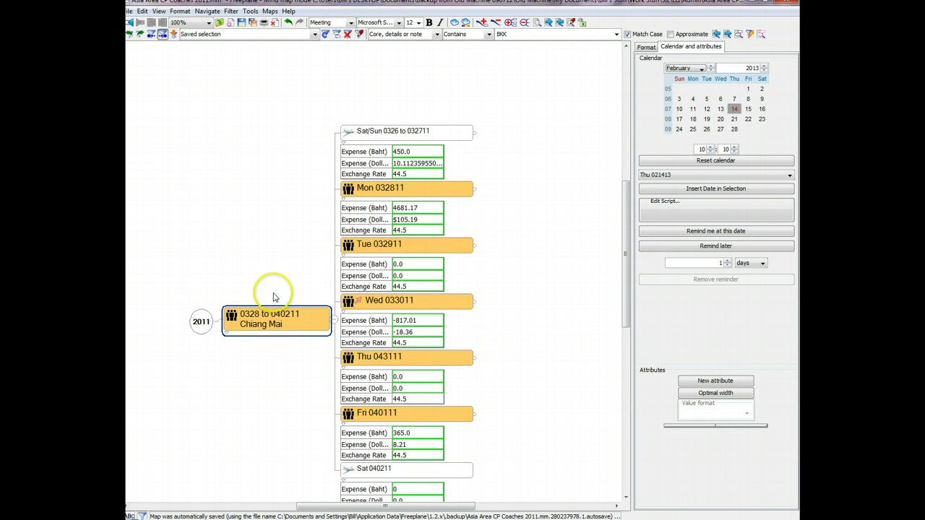
pyautogui.moveTo(357, 251)
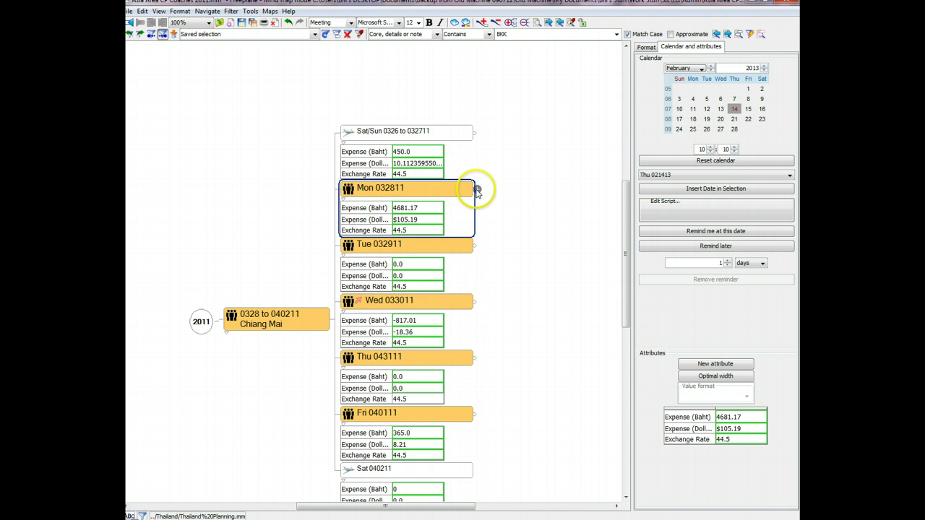
# Unfold and refold the Mon 032811, Thu 043111 and Fri 040111 nodes to examine what each day contains.
pyautogui.click(476, 190)
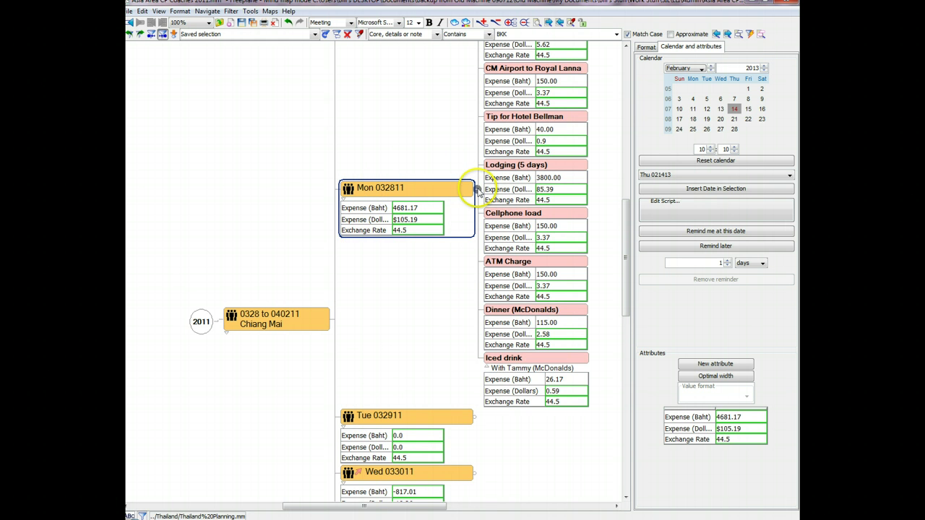
pyautogui.click(477, 190)
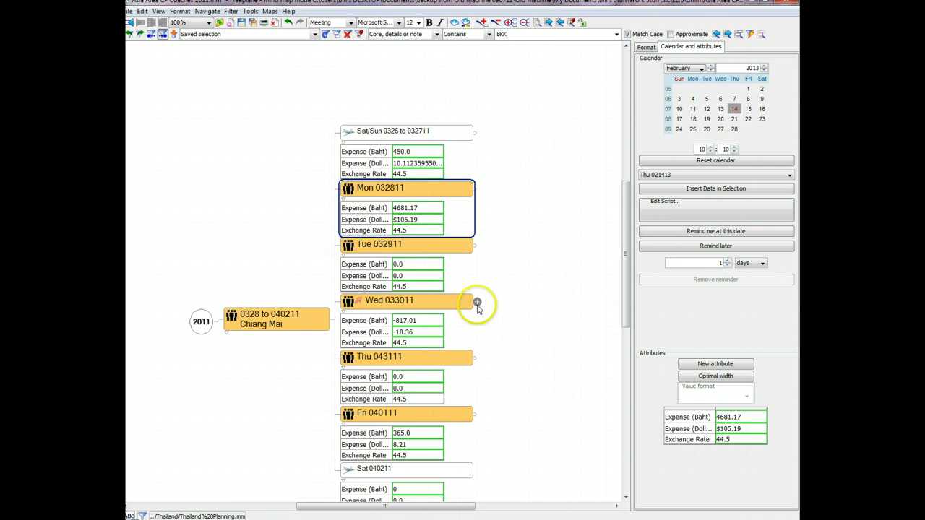
pyautogui.click(474, 357)
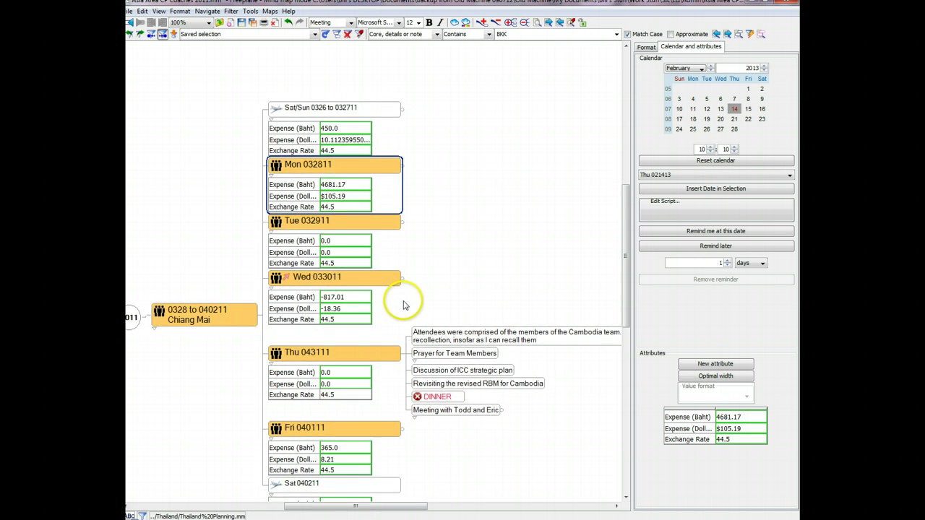
pyautogui.click(402, 352)
pyautogui.click(402, 352)
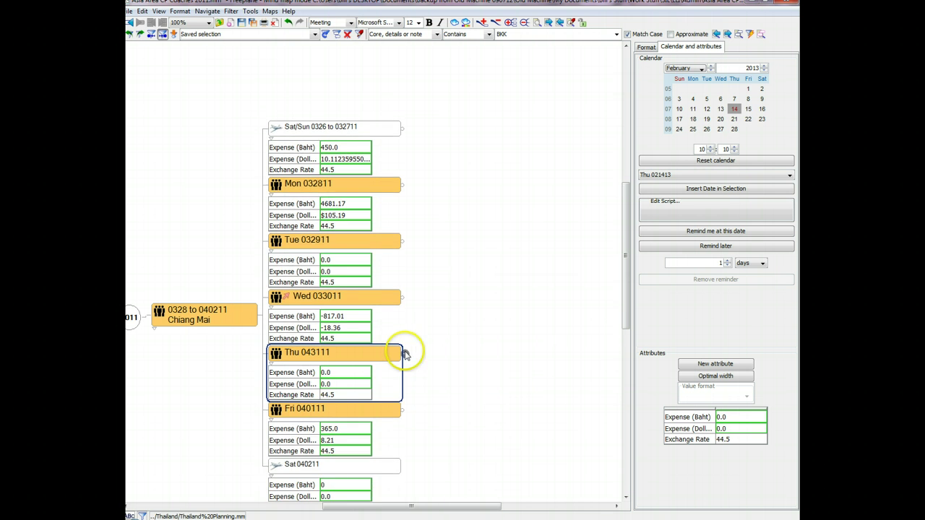
pyautogui.click(406, 411)
pyautogui.click(406, 410)
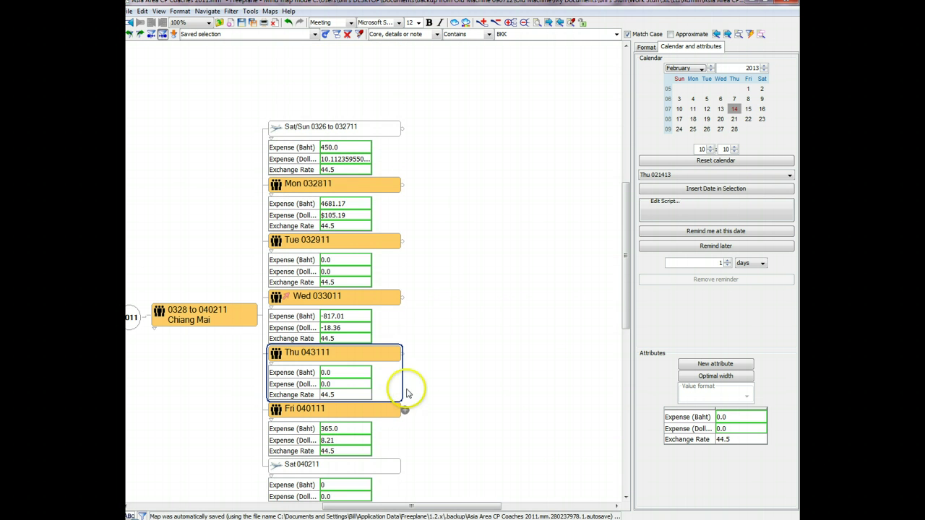
# Expand the Sat/Sun 0326 to 032711 node to show its individual expense items.
pyautogui.moveTo(430, 314); pyautogui.dragTo(456, 230)
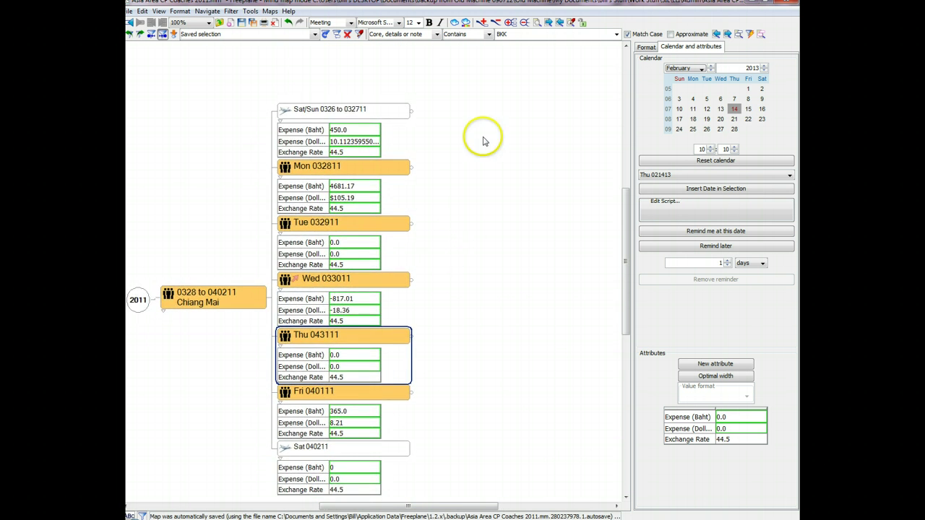
pyautogui.click(411, 110)
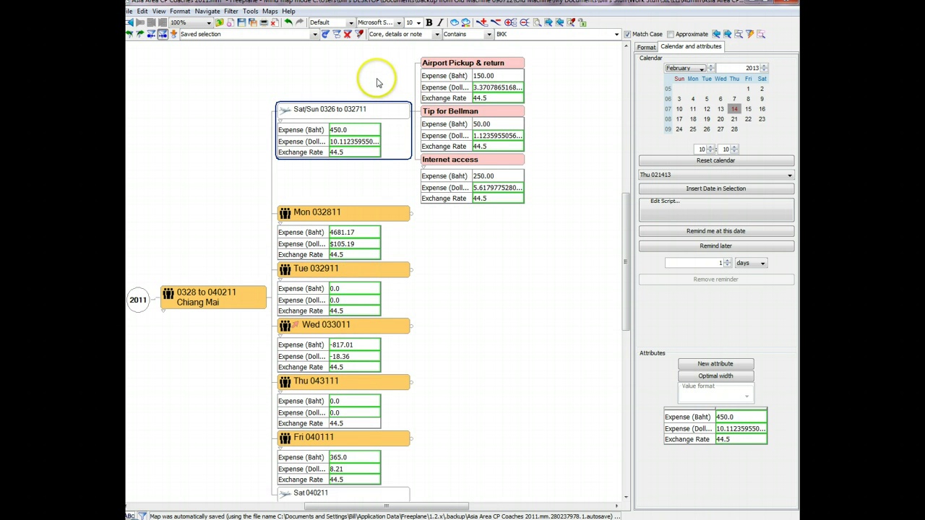
pyautogui.moveTo(376, 81); pyautogui.dragTo(350, 99)
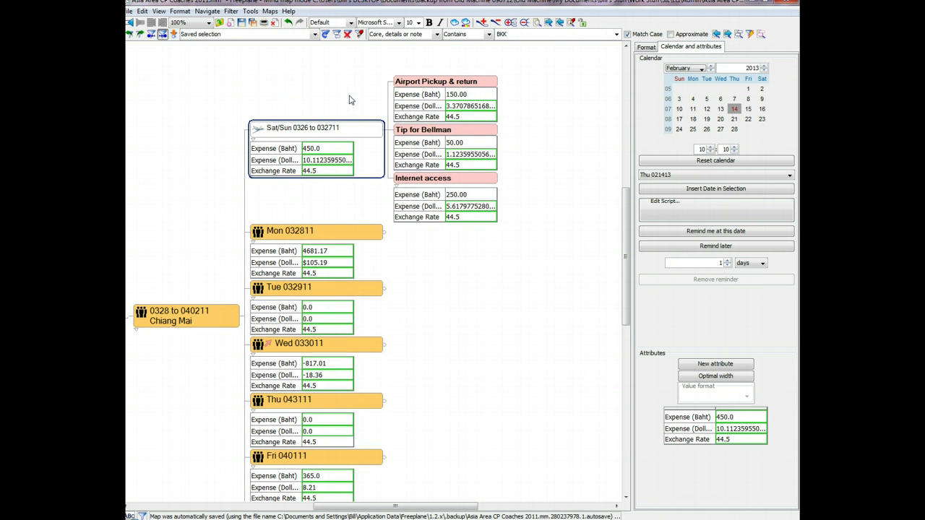
pyautogui.click(340, 97)
pyautogui.moveTo(323, 165)
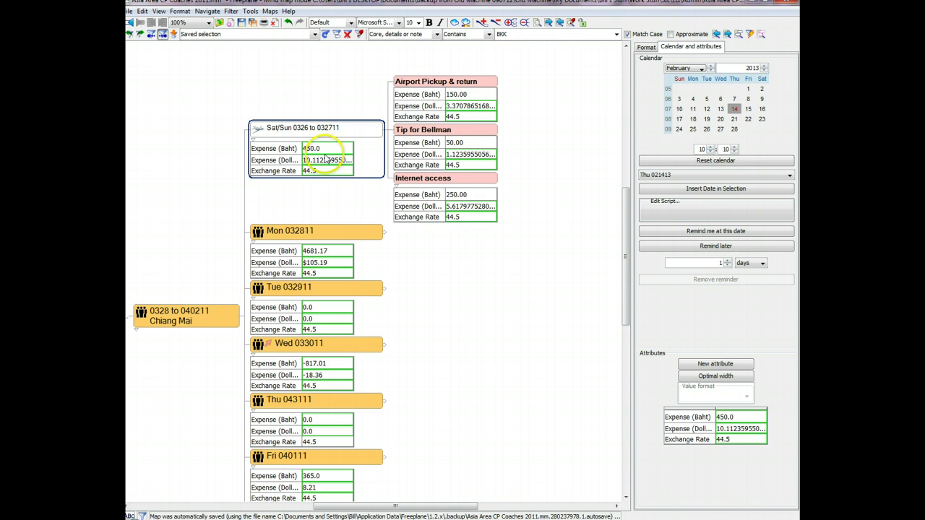
# Review the Airport Pickup & return, Tip for Bellman and Internet access expenses, ending on the Expense (Baht) attribute of Internet access.
pyautogui.click(427, 85)
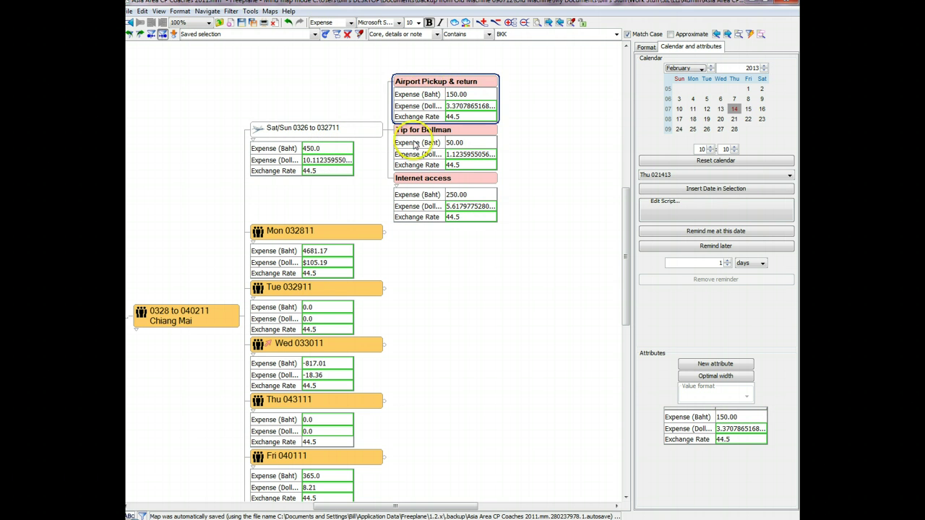
pyautogui.click(426, 132)
pyautogui.click(444, 179)
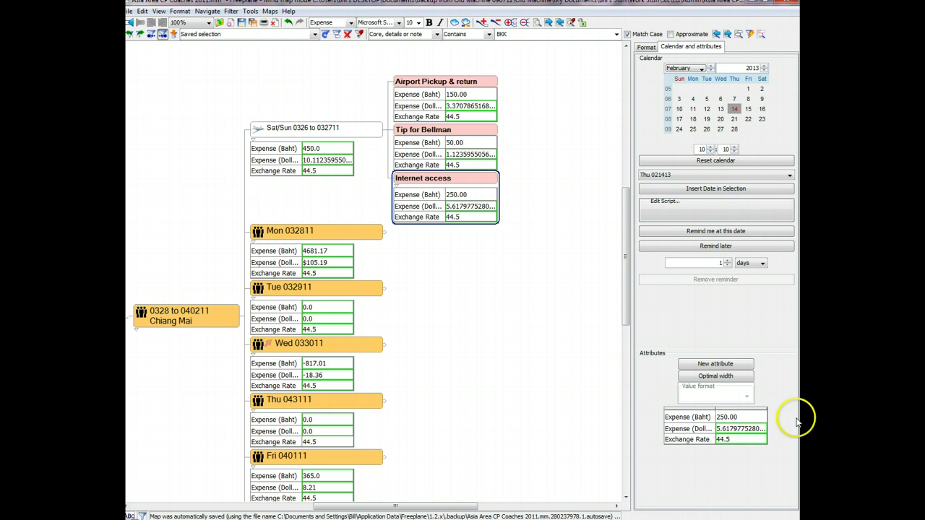
pyautogui.click(649, 434)
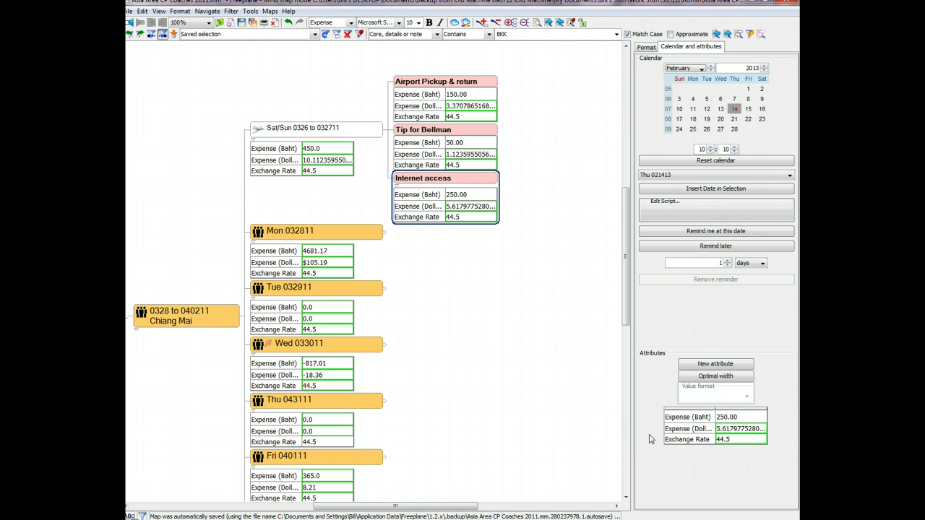
pyautogui.click(703, 422)
pyautogui.click(733, 418)
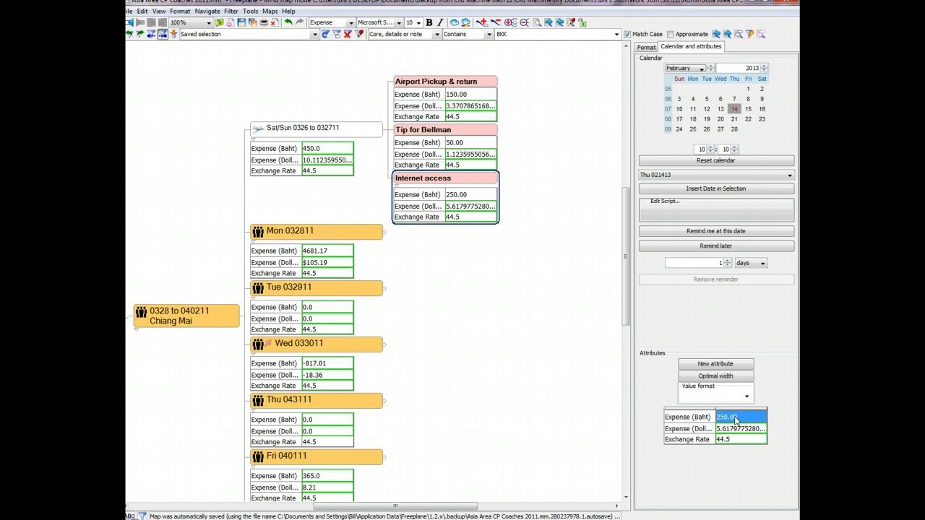
# Inspect the full dollar expense formula of the Internet access node, and close the formula editor without changing it.
pyautogui.click(726, 431)
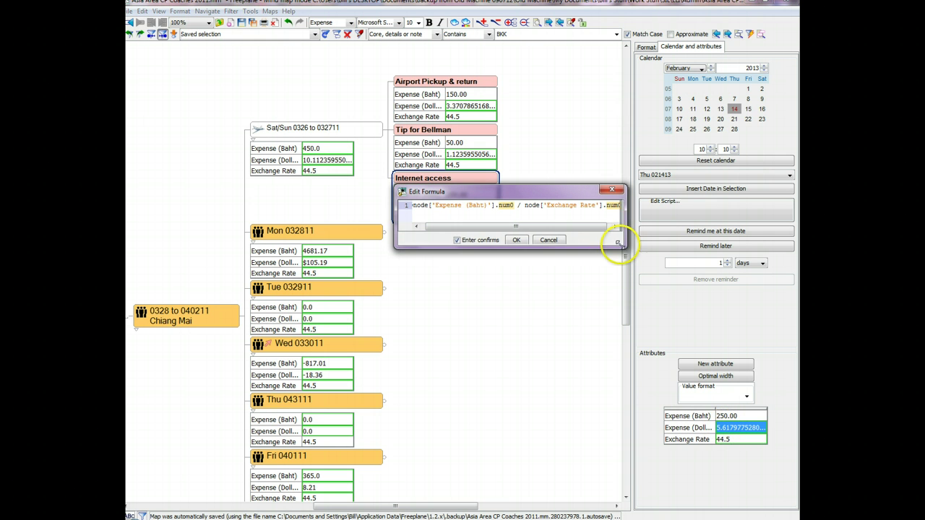
pyautogui.moveTo(620, 242); pyautogui.dragTo(660, 249)
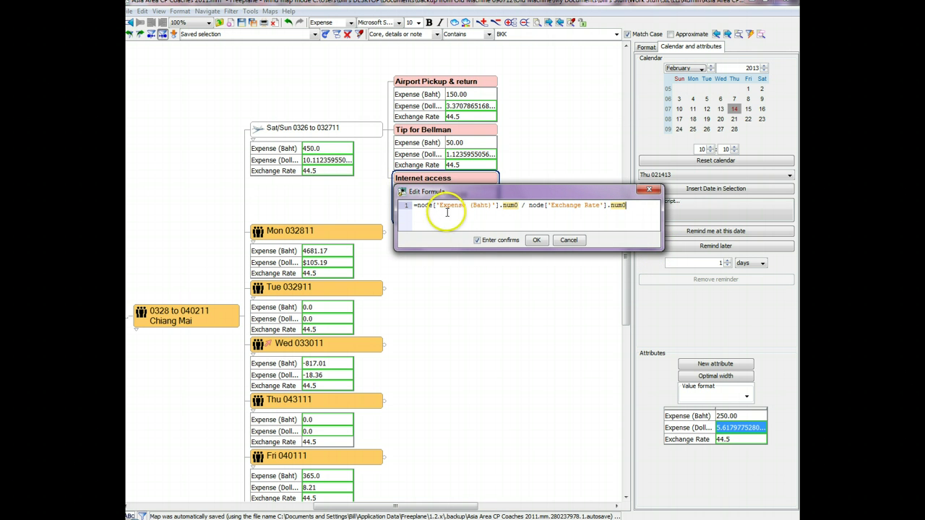
pyautogui.moveTo(484, 186); pyautogui.dragTo(487, 244)
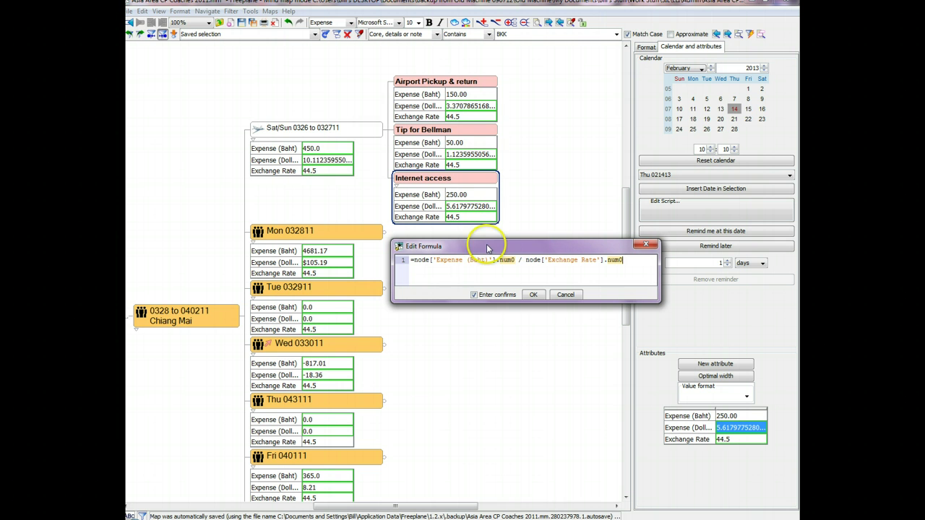
pyautogui.click(648, 247)
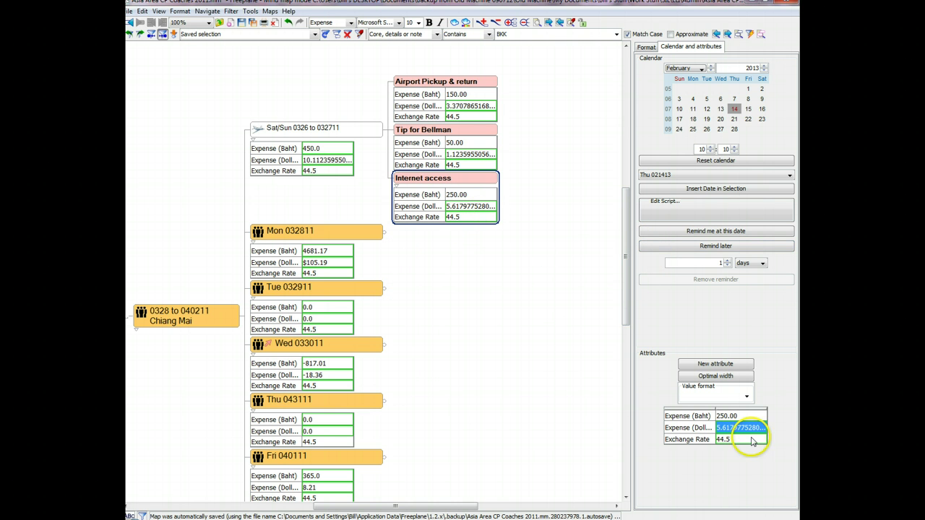
# Inspect the full Exchange Rate formula of the Internet access node, and cancel without changing it.
pyautogui.doubleClick(730, 439)
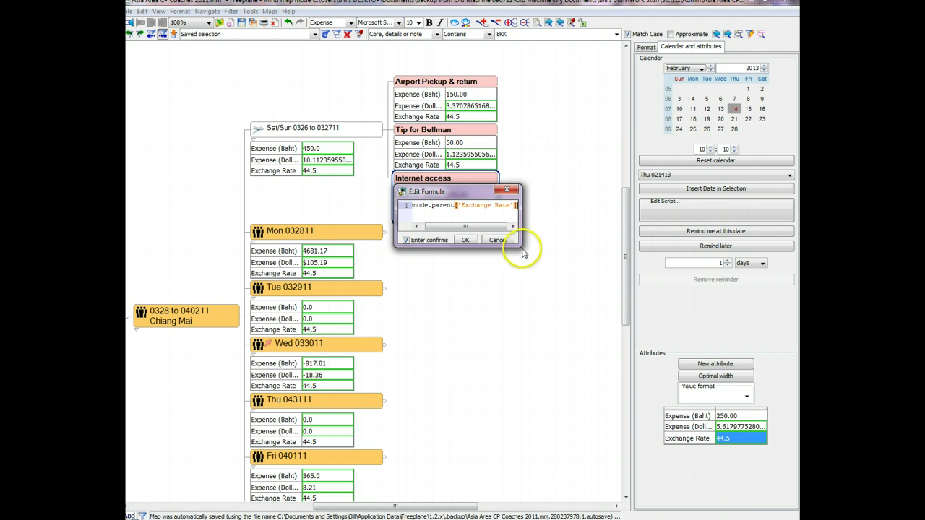
pyautogui.moveTo(521, 246); pyautogui.dragTo(568, 249)
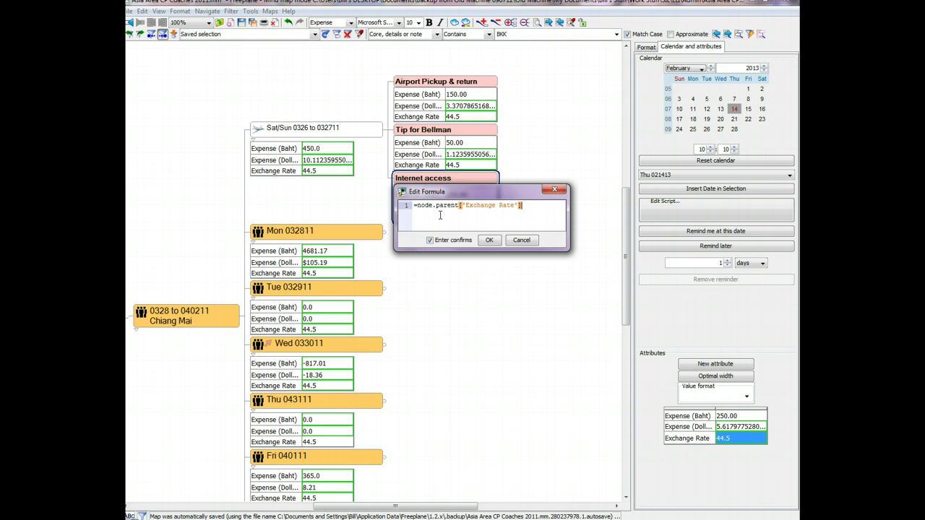
pyautogui.click(412, 207)
pyautogui.click(524, 240)
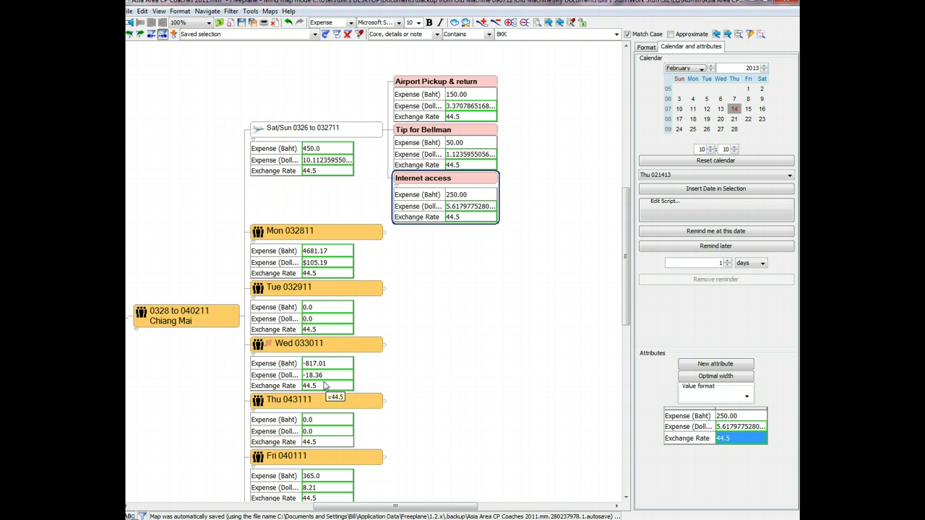
# Select the Mon 032811 node, then return to Internet access and briefly unfold its hidden details.
pyautogui.click(351, 286)
pyautogui.click(320, 251)
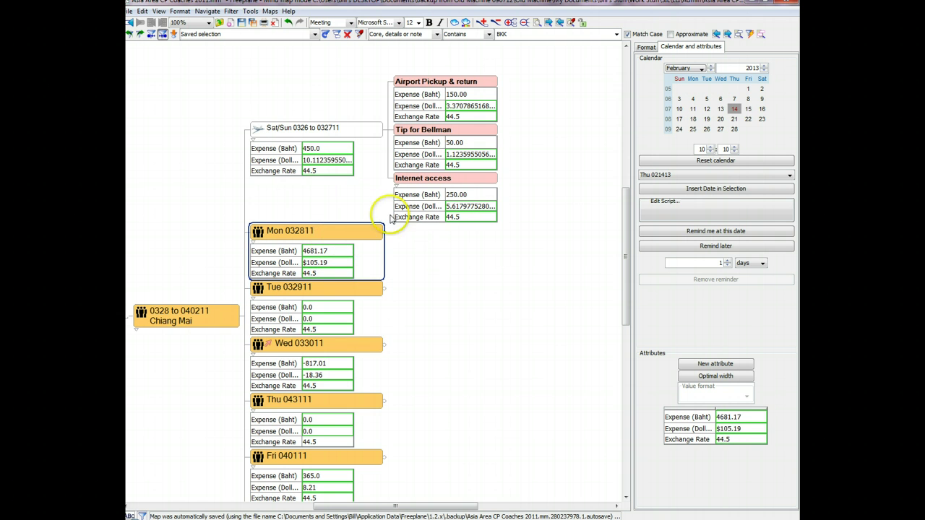
pyautogui.click(440, 180)
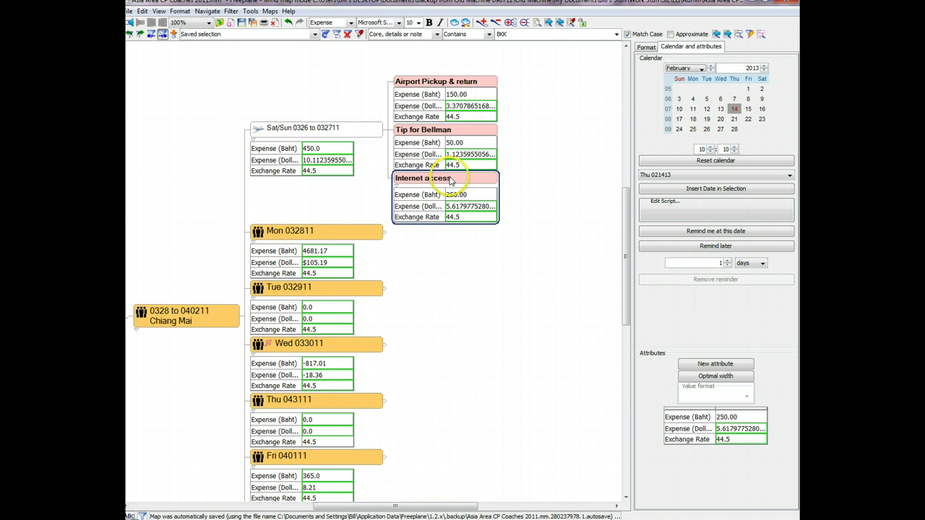
pyautogui.click(396, 187)
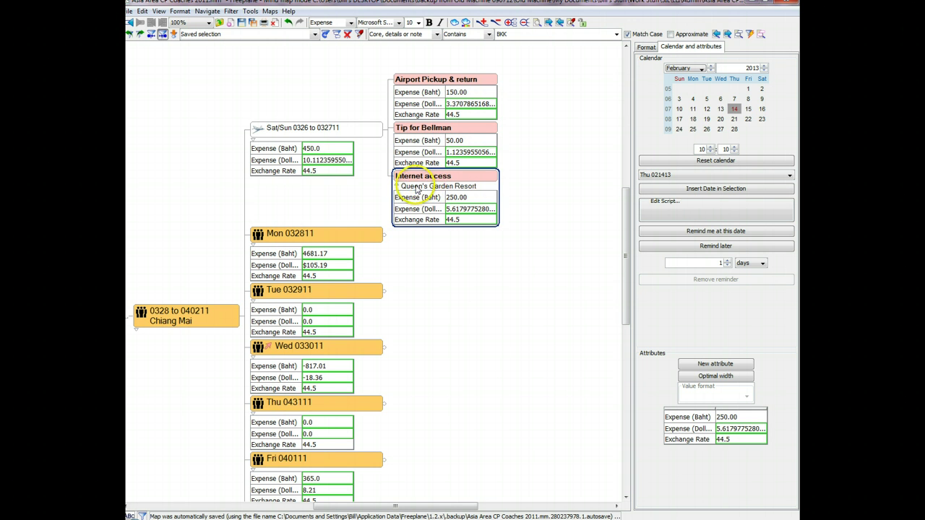
pyautogui.click(397, 186)
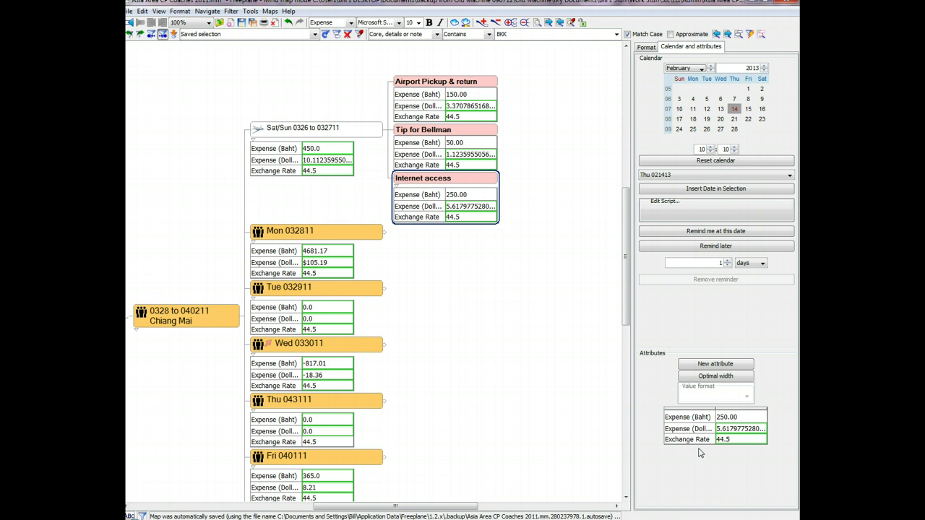
# Apply the $#.00 value format to the dollar expense attribute of the Internet access node.
pyautogui.click(740, 450)
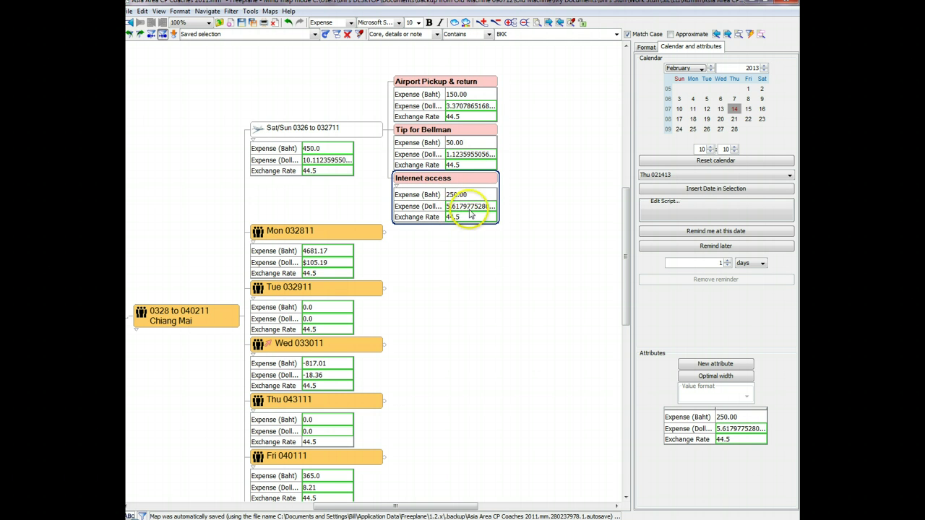
pyautogui.moveTo(454, 220)
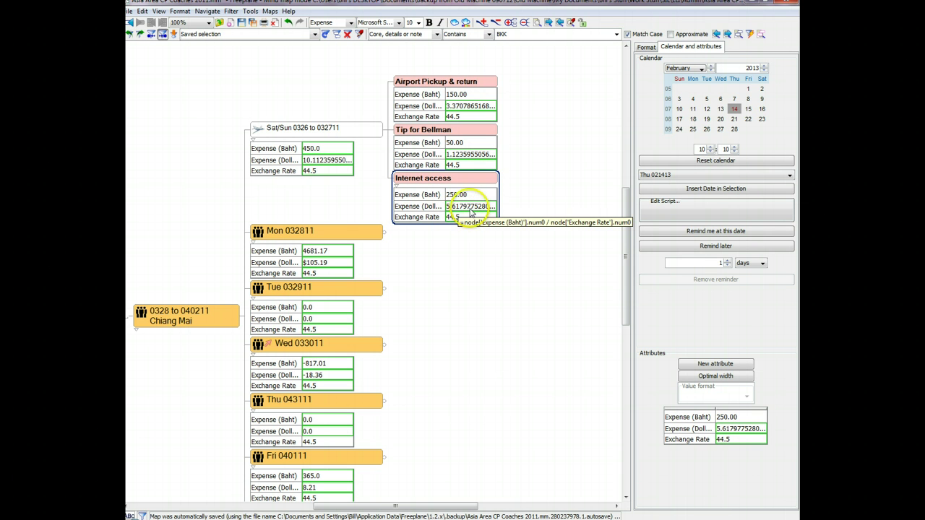
pyautogui.click(463, 209)
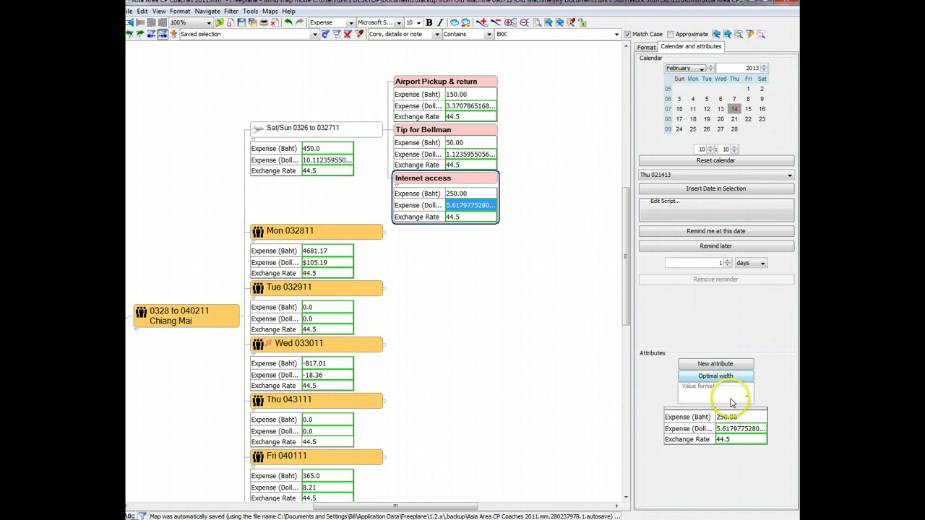
pyautogui.click(730, 430)
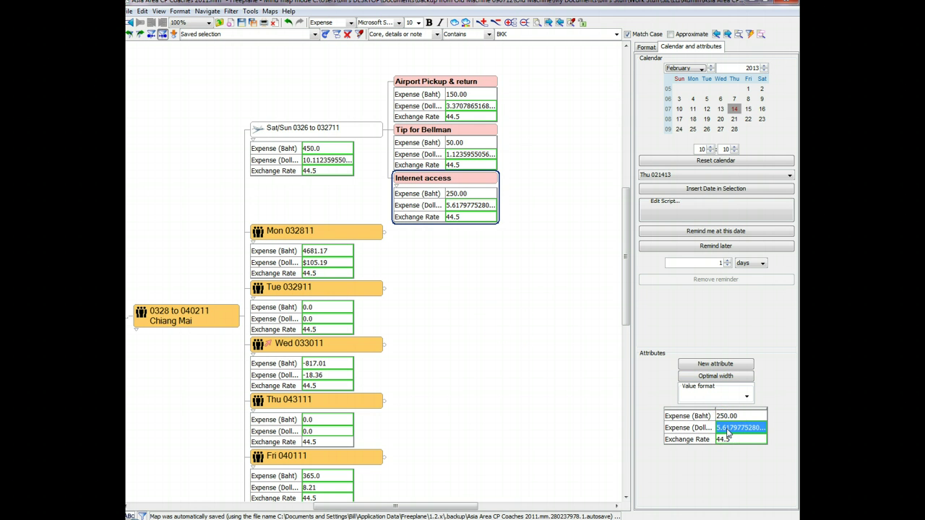
pyautogui.click(769, 422)
pyautogui.click(730, 430)
pyautogui.click(746, 396)
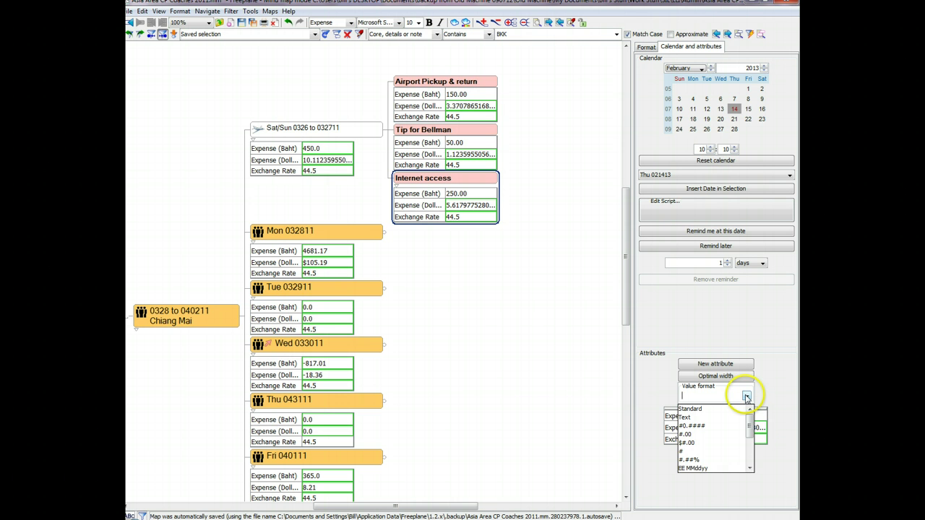
pyautogui.click(688, 445)
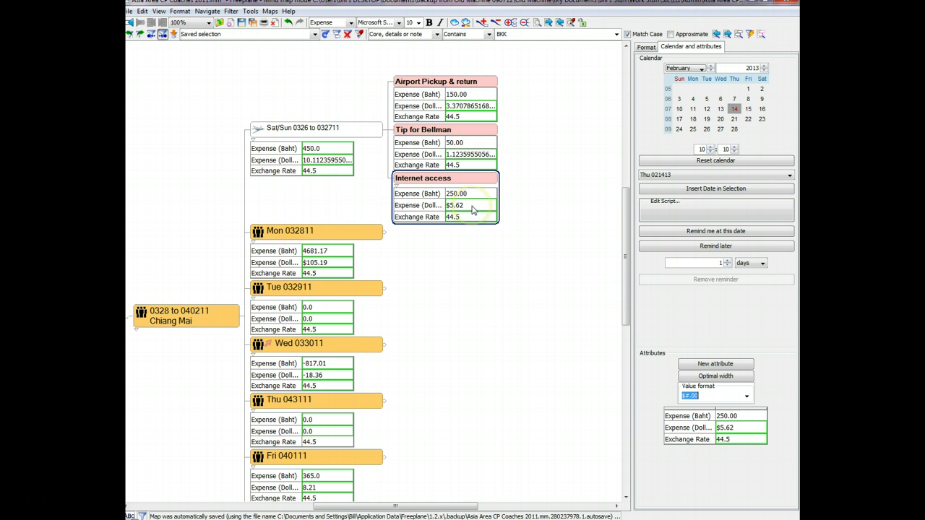
pyautogui.moveTo(473, 210)
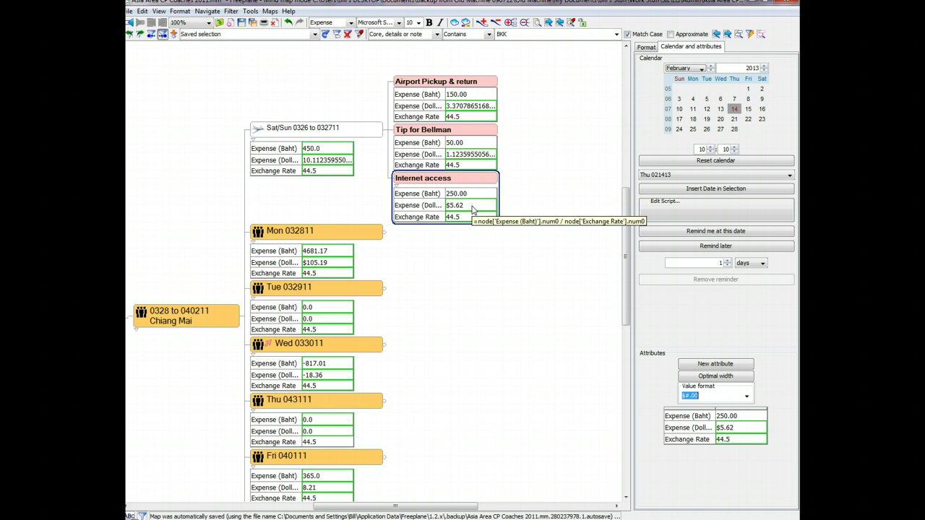
pyautogui.click(500, 287)
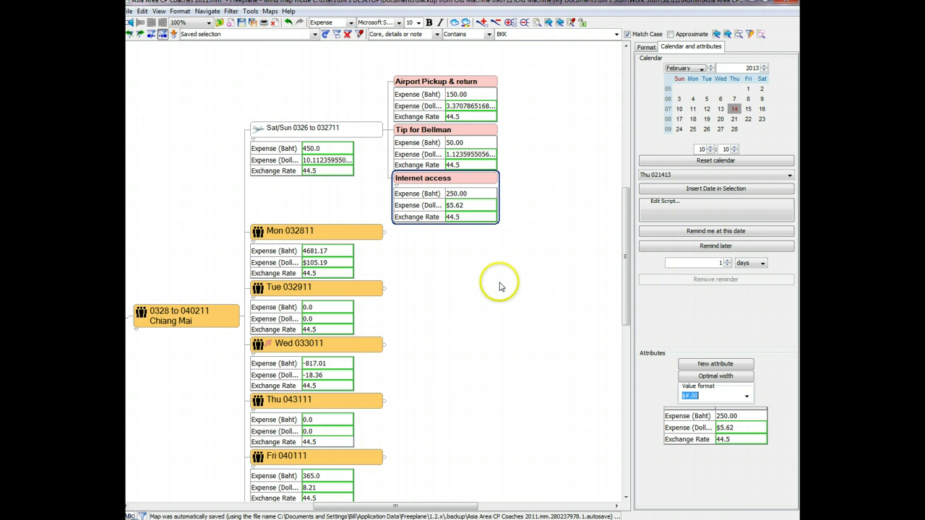
# Apply the $#.00 value format to the dollar expense attribute of the Tip for Bellman node.
pyautogui.click(454, 154)
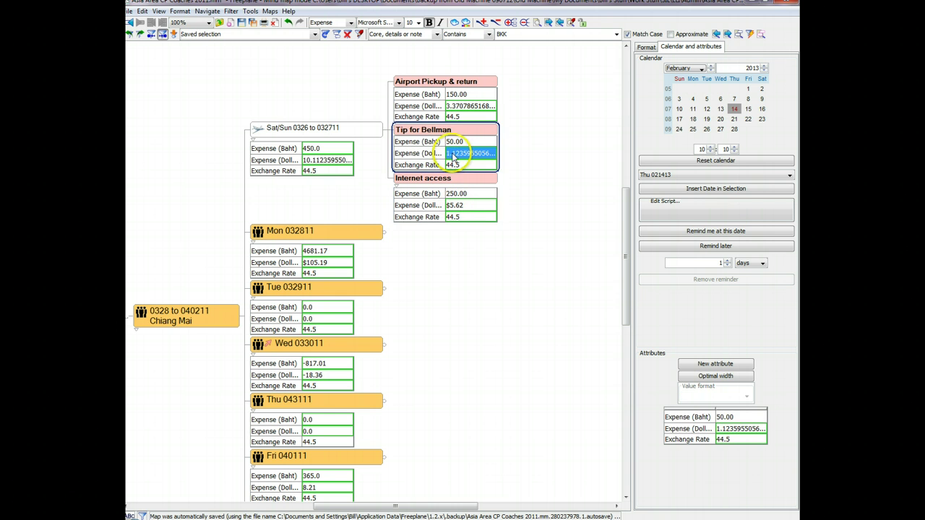
pyautogui.click(730, 429)
pyautogui.click(746, 396)
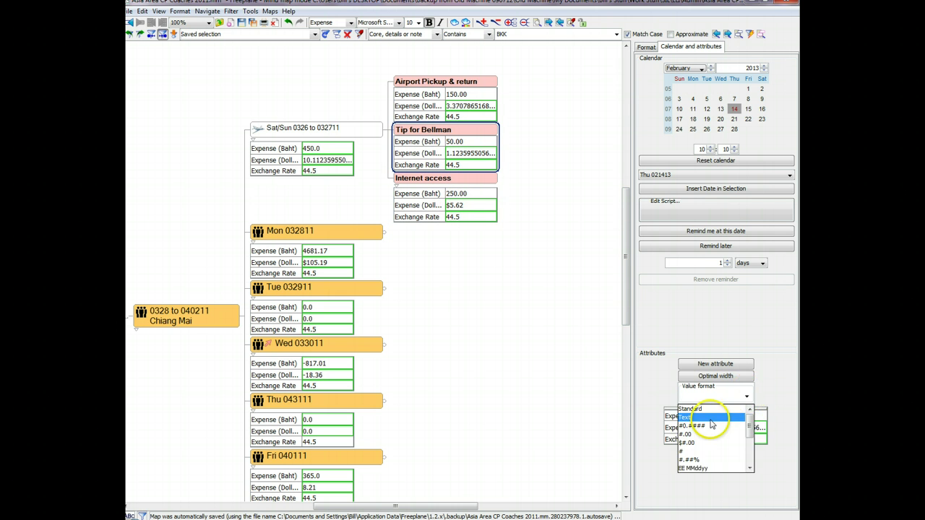
pyautogui.click(687, 444)
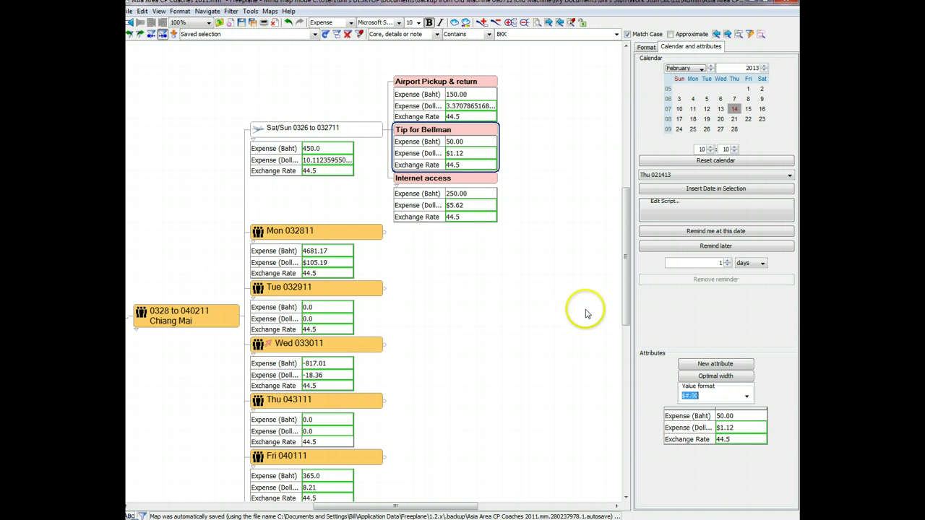
# Apply the $#.00 value format to the dollar expense attribute of the Airport Pickup & return node.
pyautogui.click(467, 109)
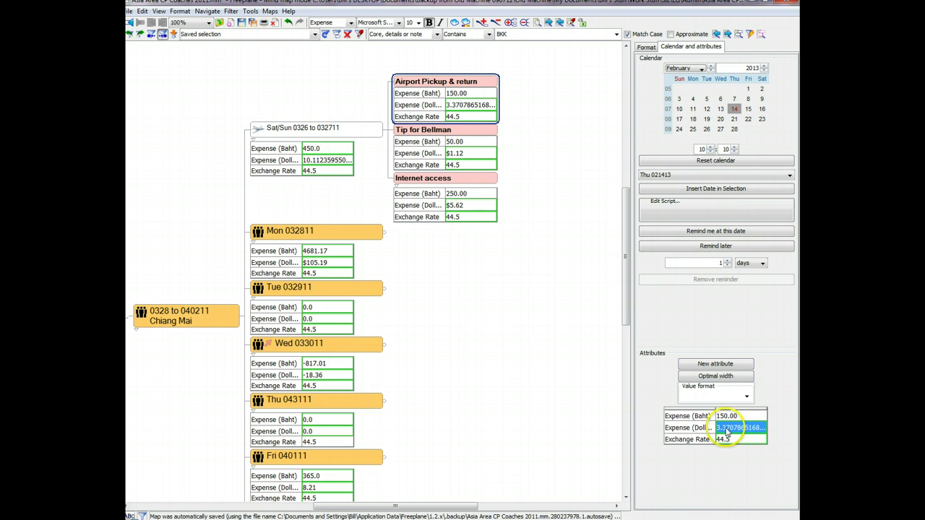
pyautogui.click(746, 397)
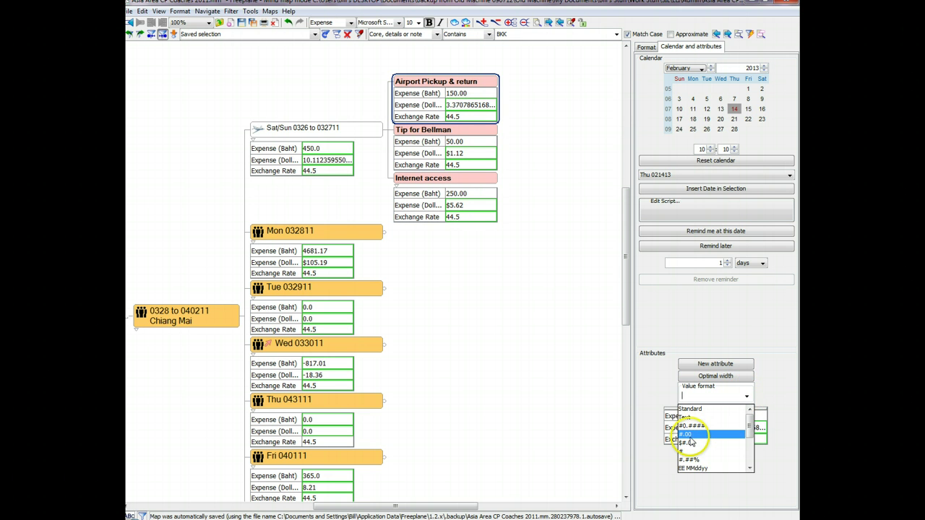
pyautogui.click(689, 441)
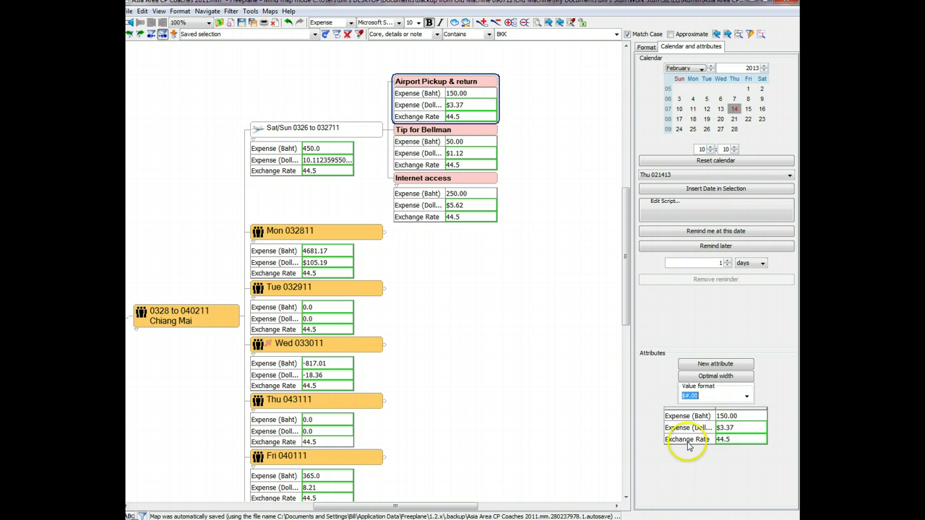
# Apply the $#.00 value format to the dollar expense attribute of the Sat/Sun 0326 to 032711 parent node.
pyautogui.click(322, 160)
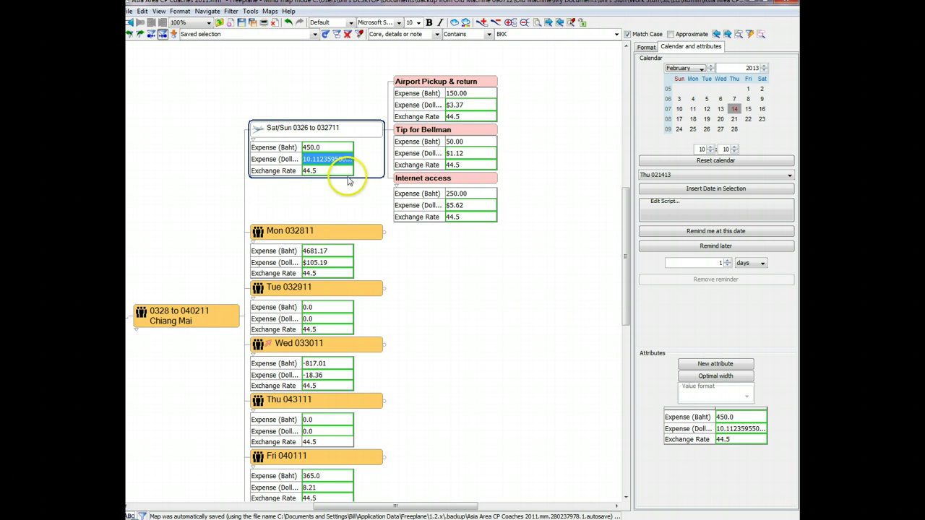
pyautogui.click(732, 431)
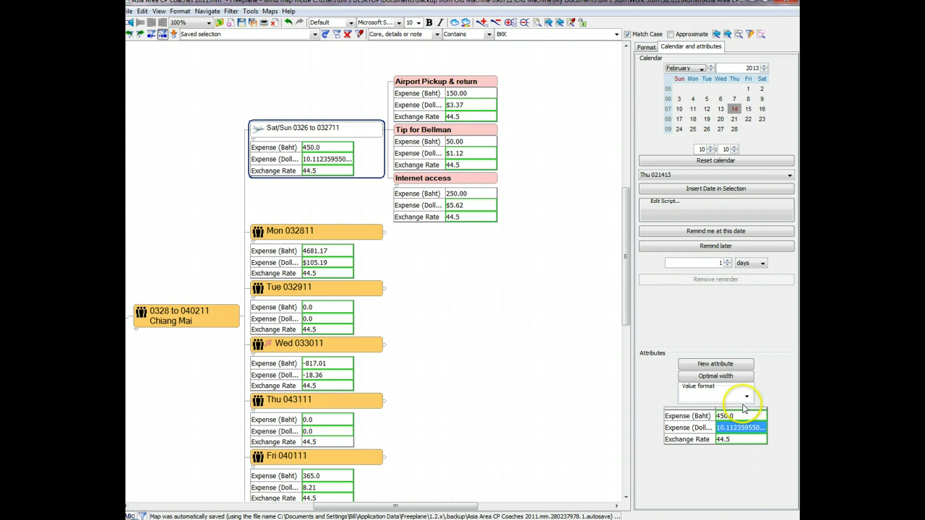
pyautogui.click(747, 397)
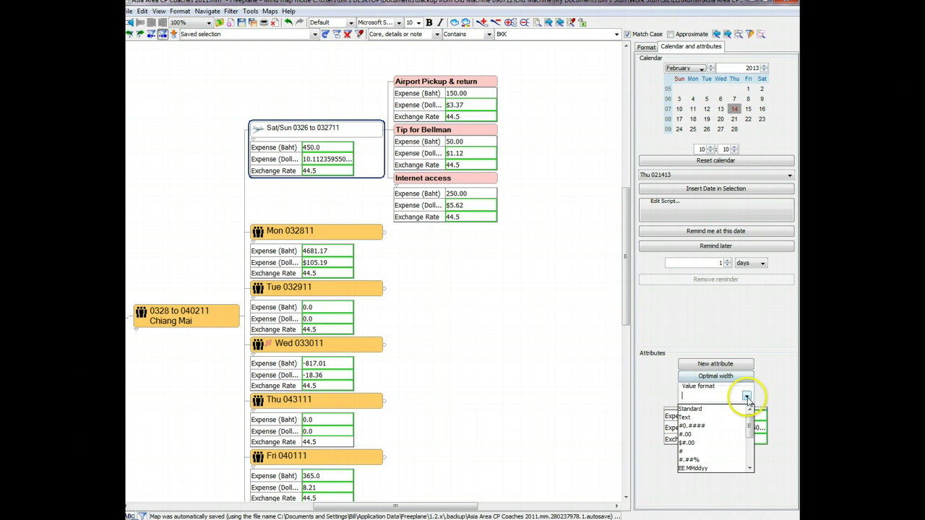
pyautogui.click(687, 448)
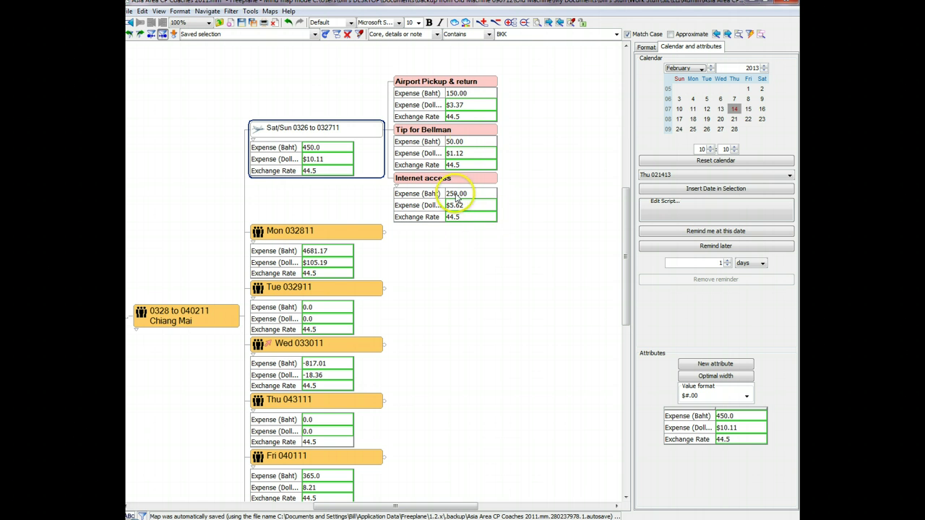
pyautogui.write('1')
pyautogui.press('Return')
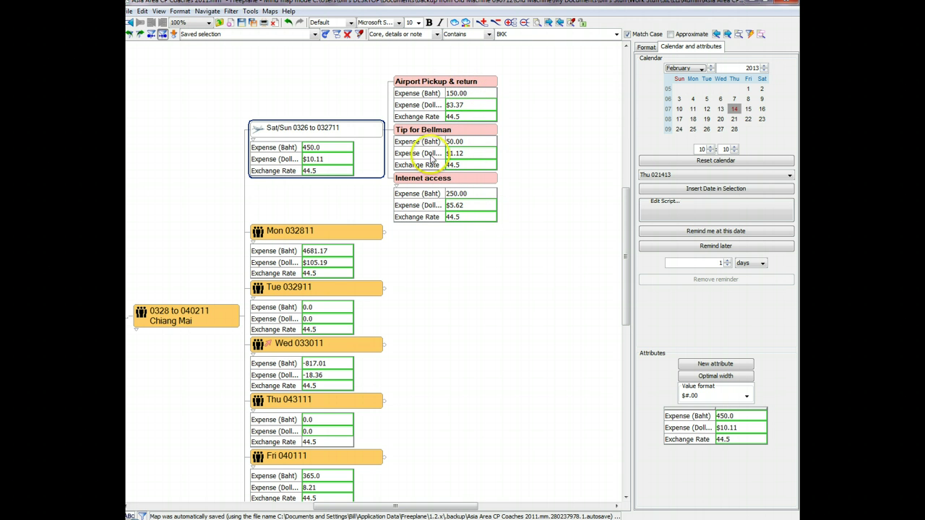
# Inspect the full Expense (Baht) sum formula of the Sat/Sun node without changing it, and select the Internet access node.
pyautogui.click(316, 149)
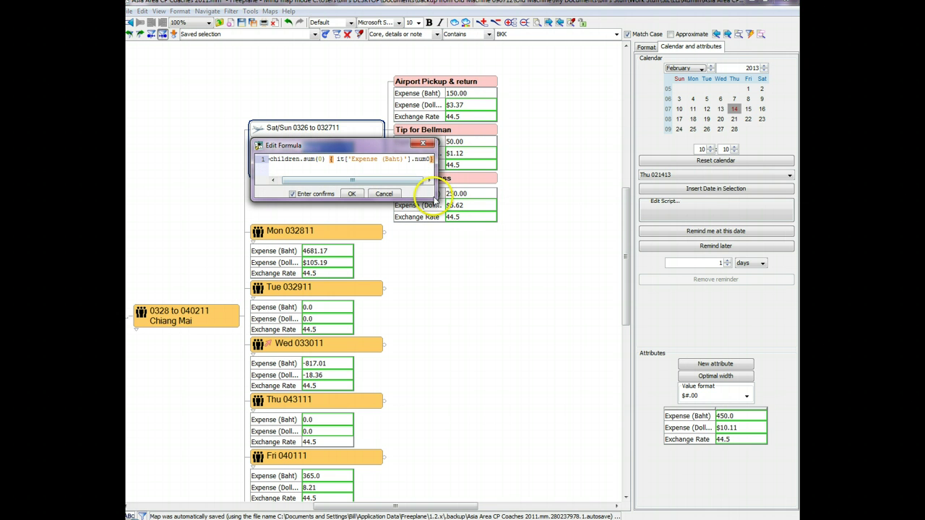
pyautogui.moveTo(433, 194); pyautogui.dragTo(465, 196)
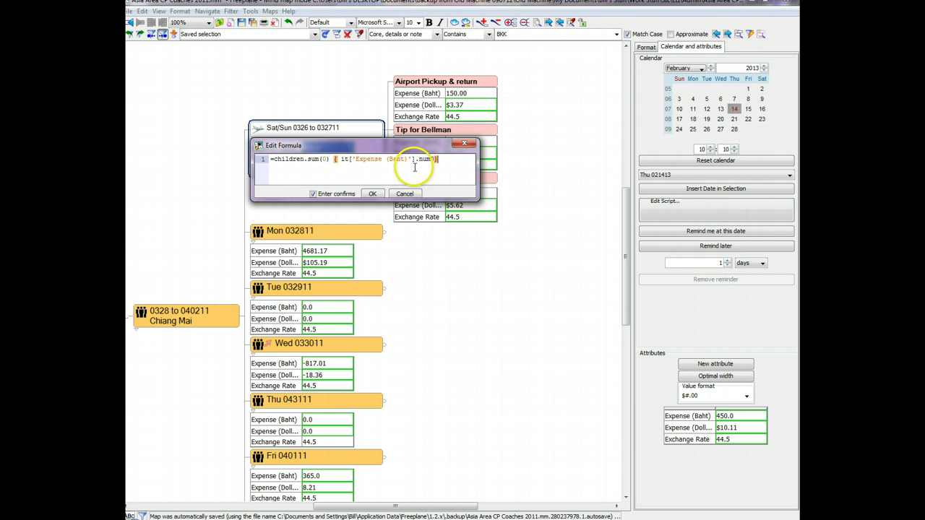
pyautogui.click(372, 194)
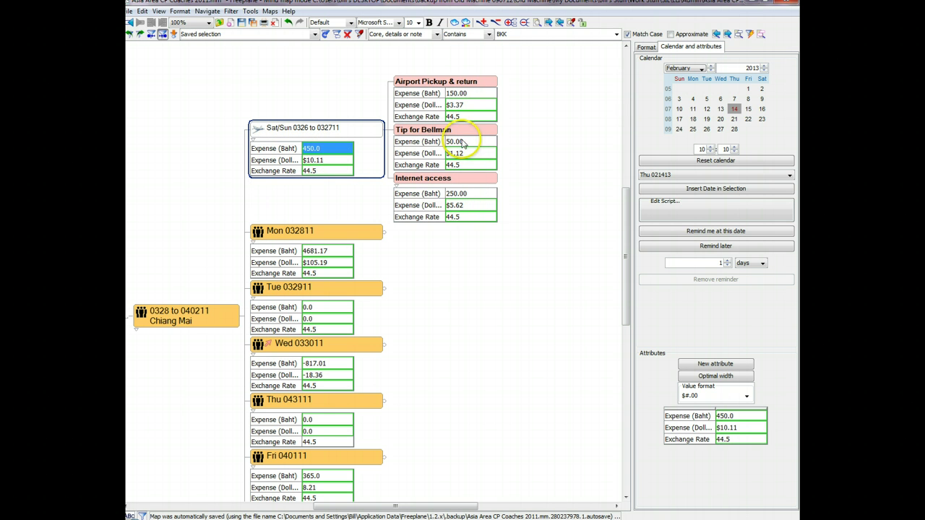
pyautogui.click(461, 198)
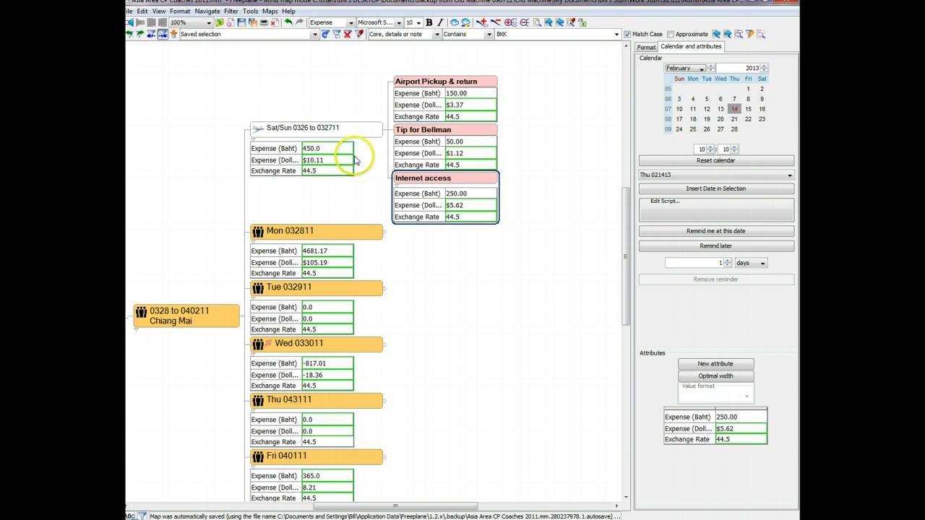
# Inspect the dollar expense sum formula and the Exchange Rate formula of the Sat/Sun node, leaving both unchanged.
pyautogui.click(326, 160)
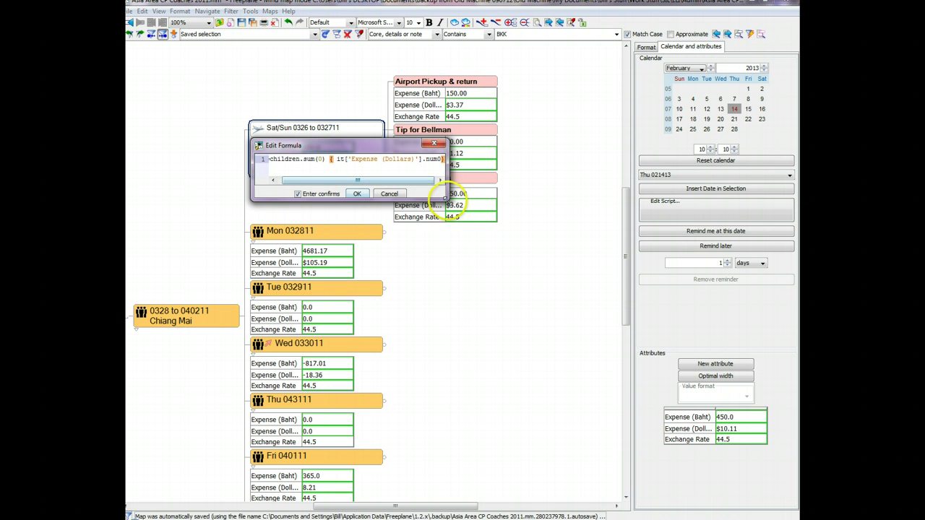
pyautogui.moveTo(442, 194); pyautogui.dragTo(494, 193)
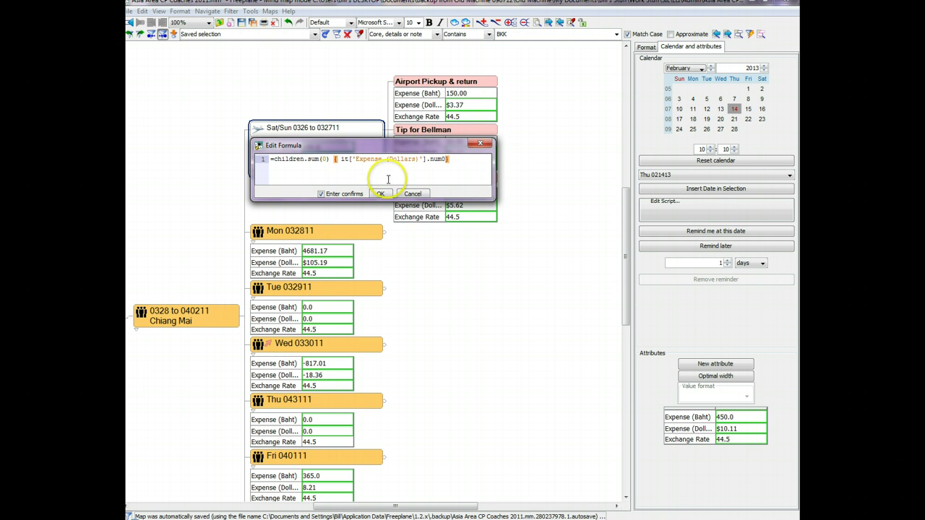
pyautogui.click(412, 195)
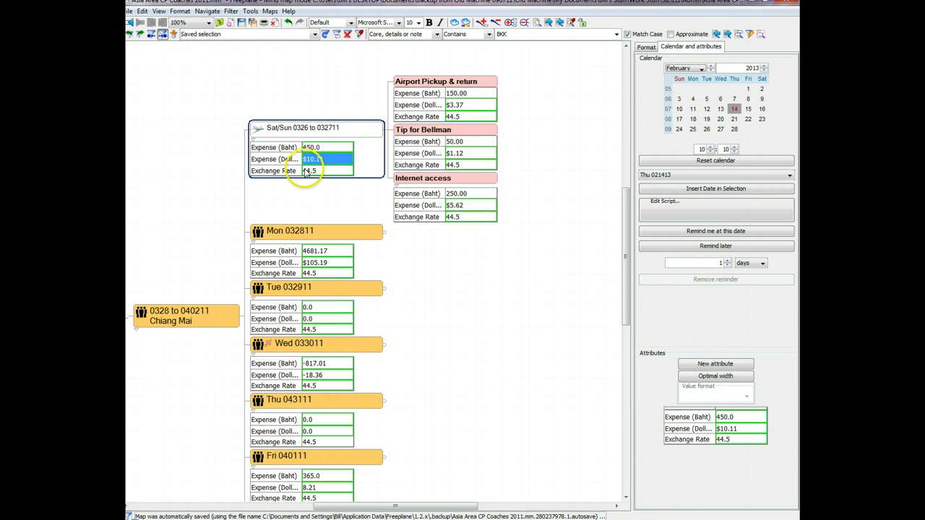
pyautogui.doubleClick(321, 167)
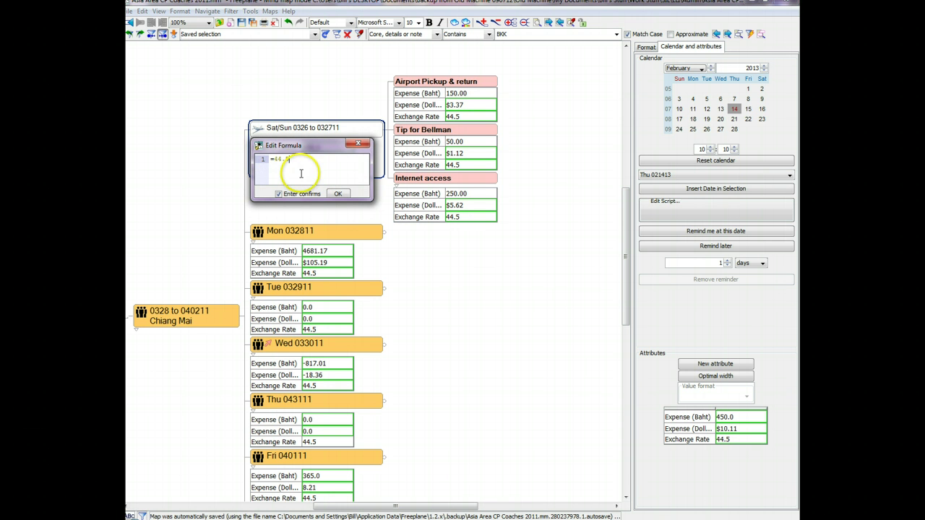
pyautogui.click(338, 194)
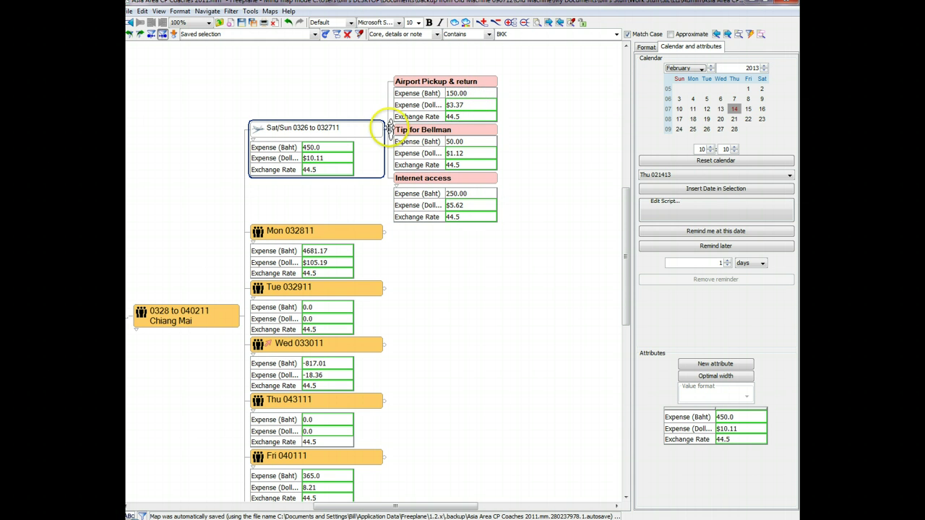
# Fold the Sat/Sun node, unfold it to review its child expense nodes, and fold it again.
pyautogui.click(386, 130)
pyautogui.moveTo(264, 96); pyautogui.dragTo(330, 86)
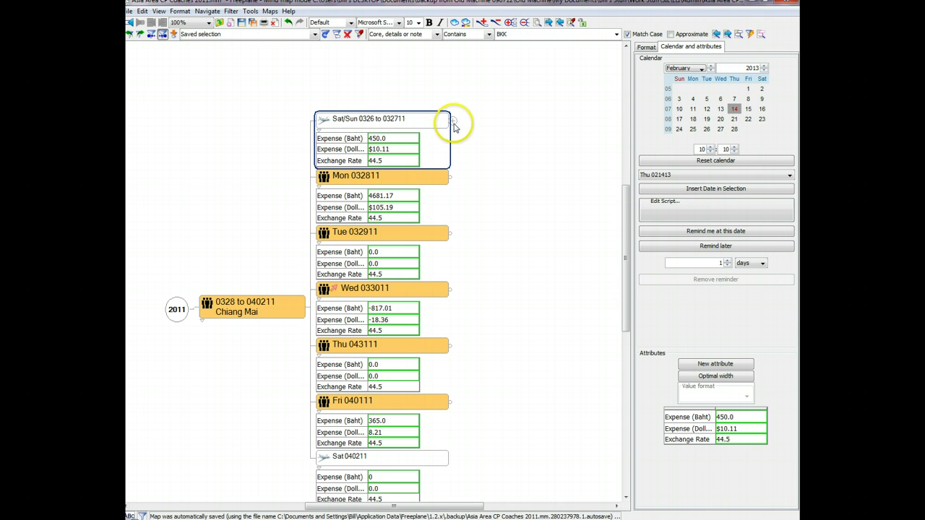
pyautogui.click(452, 121)
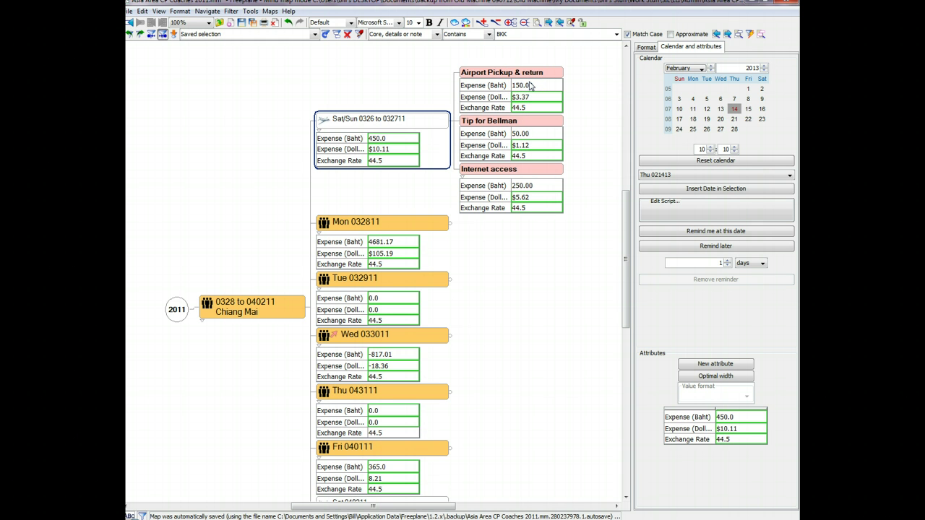
pyautogui.click(498, 186)
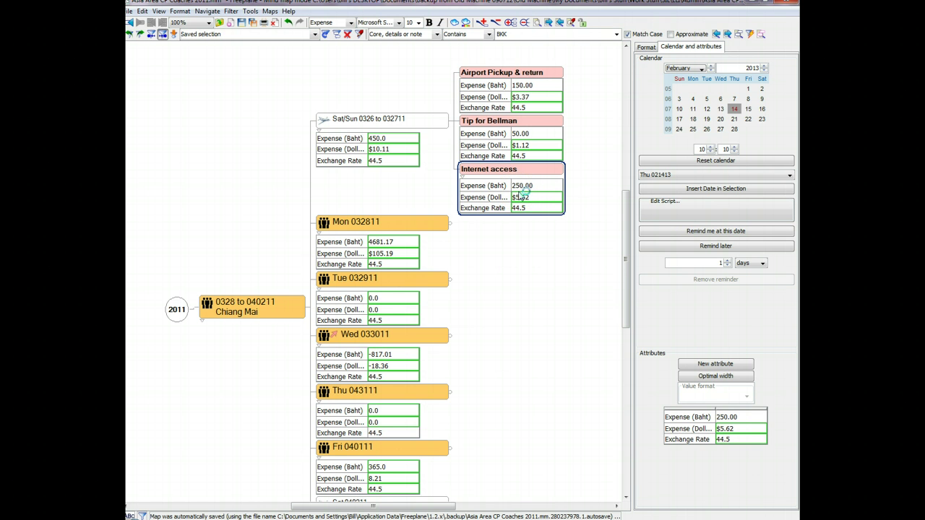
pyautogui.click(450, 119)
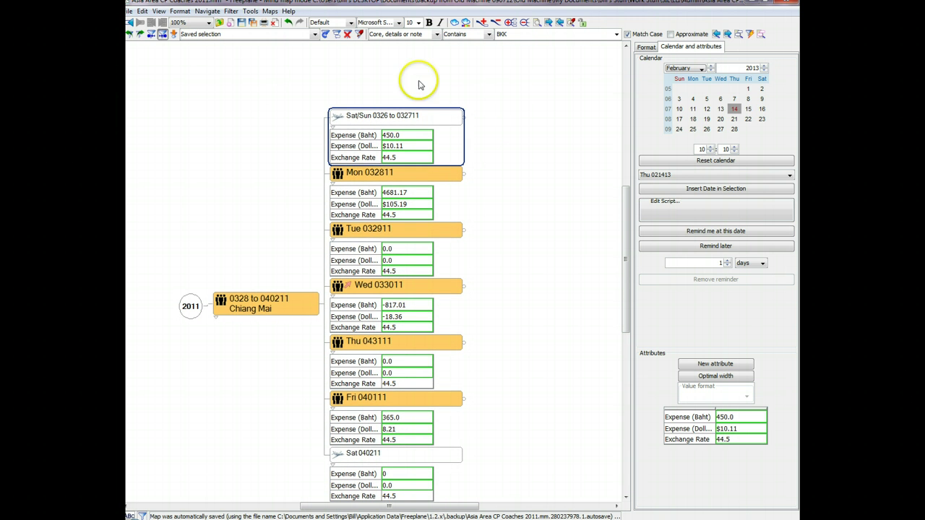
# Review which attributes are marked as visible in the Attribute manager, and close it without changes.
pyautogui.click(142, 10)
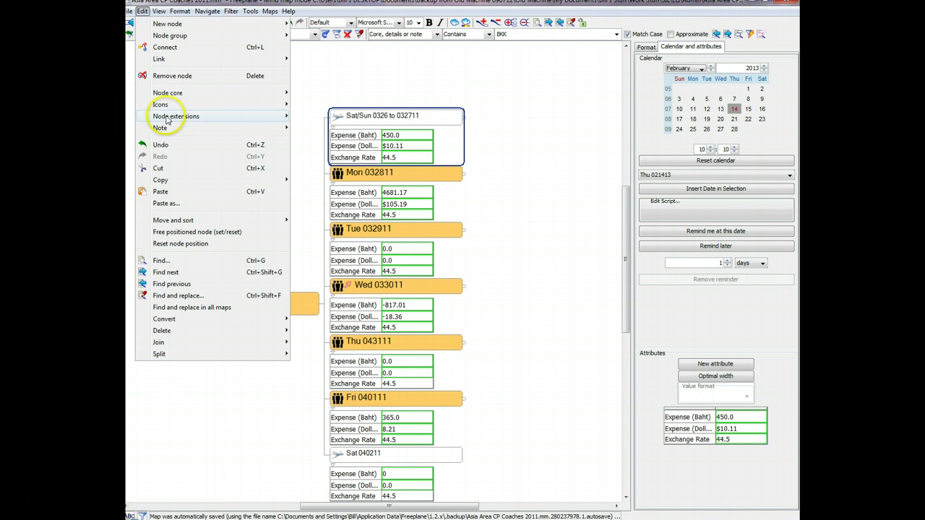
pyautogui.moveTo(166, 120)
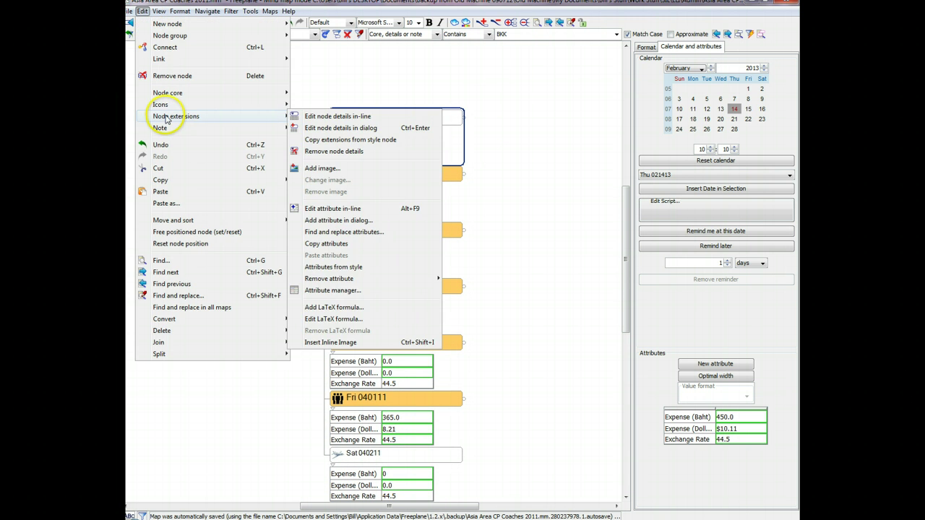
pyautogui.click(334, 291)
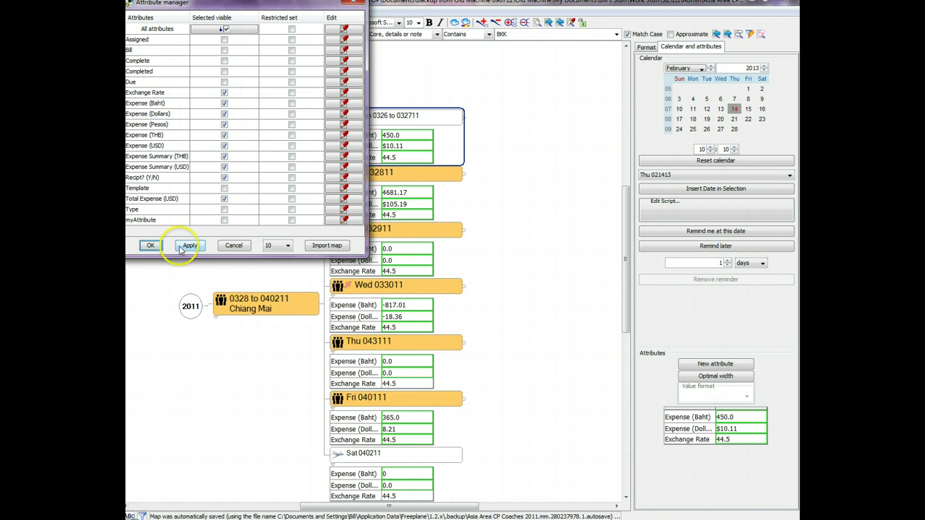
pyautogui.click(150, 245)
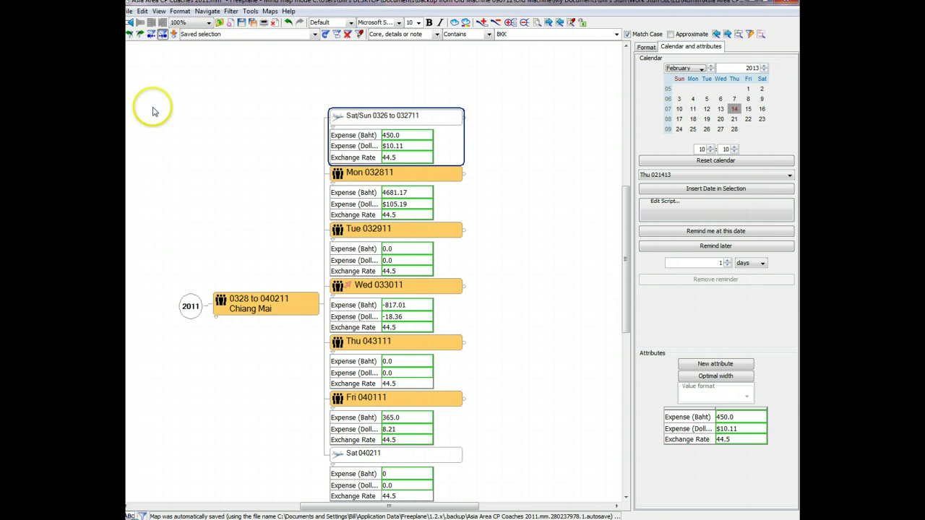
# Hide all node attributes in the map.
pyautogui.click(158, 11)
pyautogui.moveTo(172, 182)
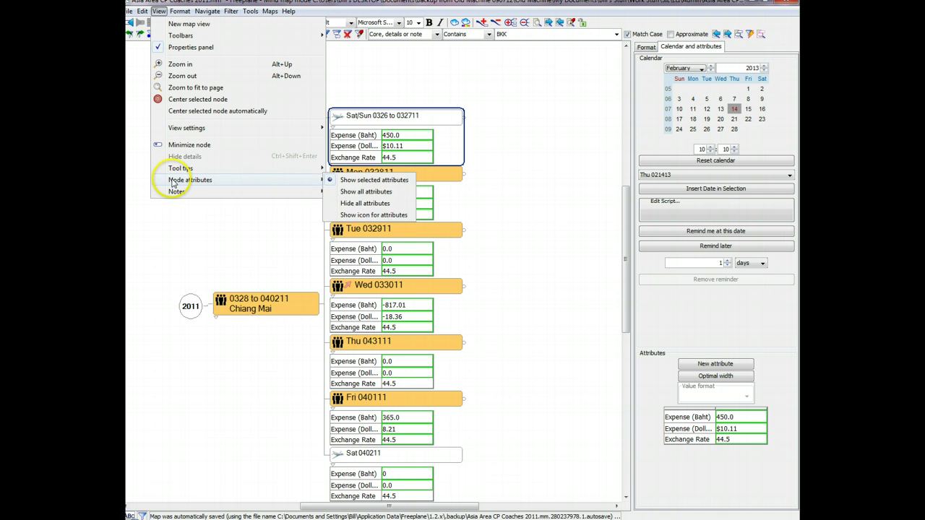
pyautogui.click(353, 205)
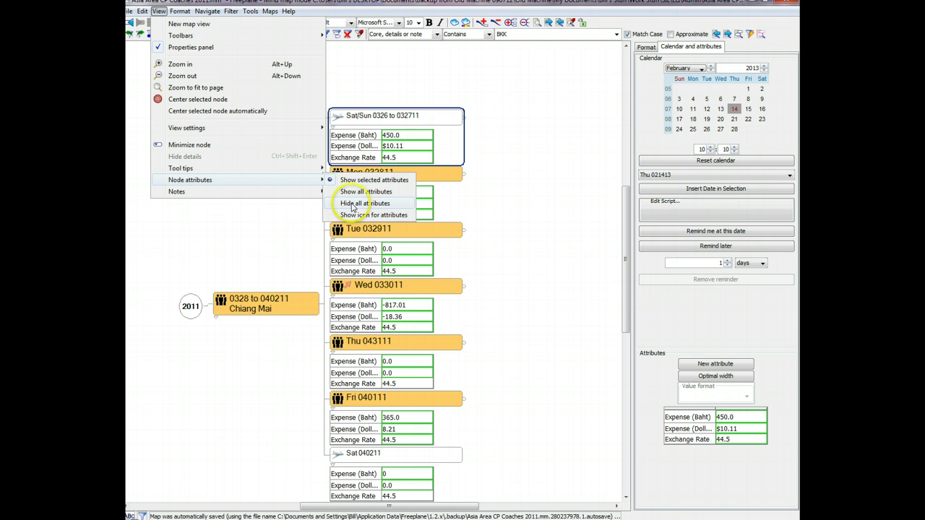
pyautogui.click(337, 205)
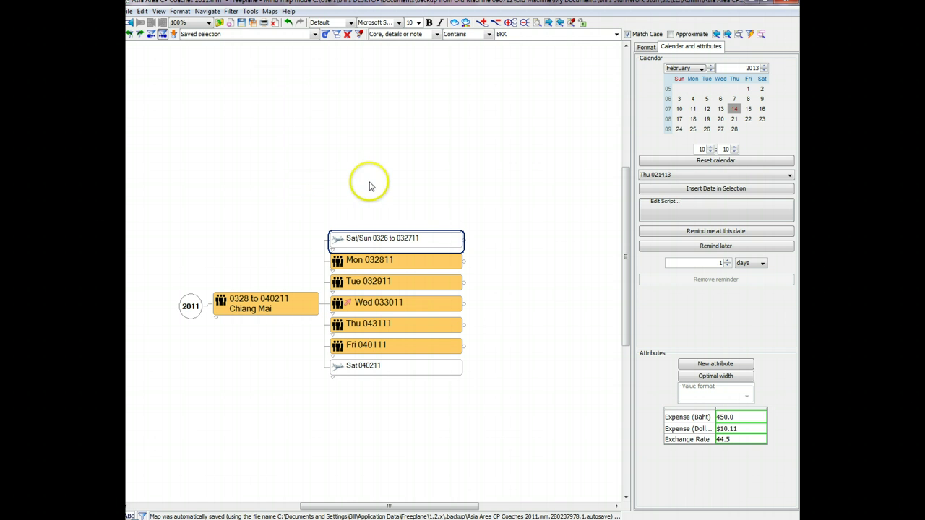
# Switch the node attribute display to show selected attributes, and select the 0328 to 040211 Chiang Mai node.
pyautogui.click(158, 11)
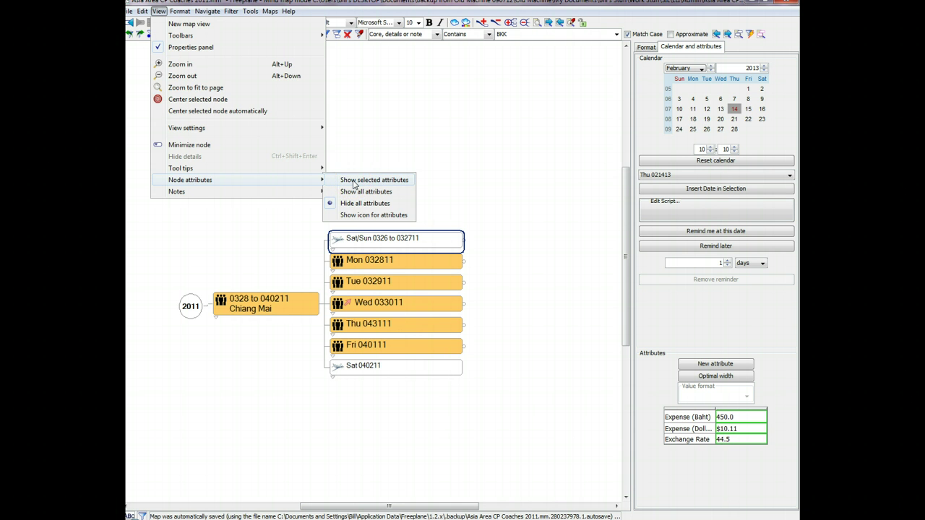
pyautogui.click(353, 183)
pyautogui.moveTo(524, 247); pyautogui.dragTo(530, 137)
pyautogui.click(263, 205)
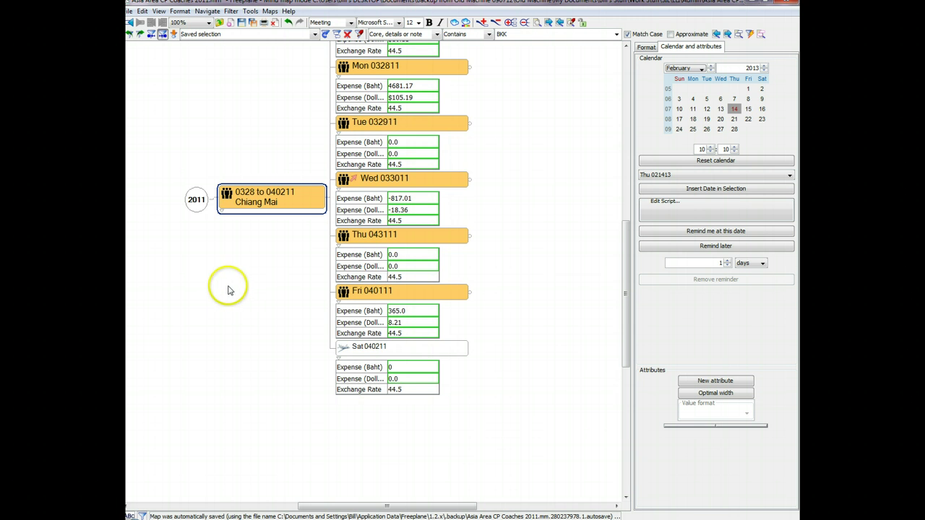
pyautogui.moveTo(477, 289); pyautogui.dragTo(408, 289)
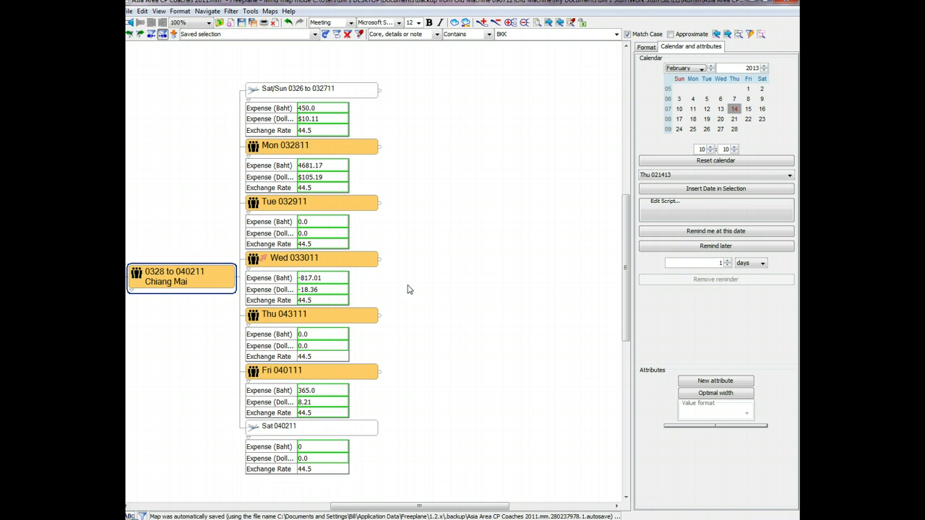
pyautogui.moveTo(440, 229); pyautogui.dragTo(511, 243)
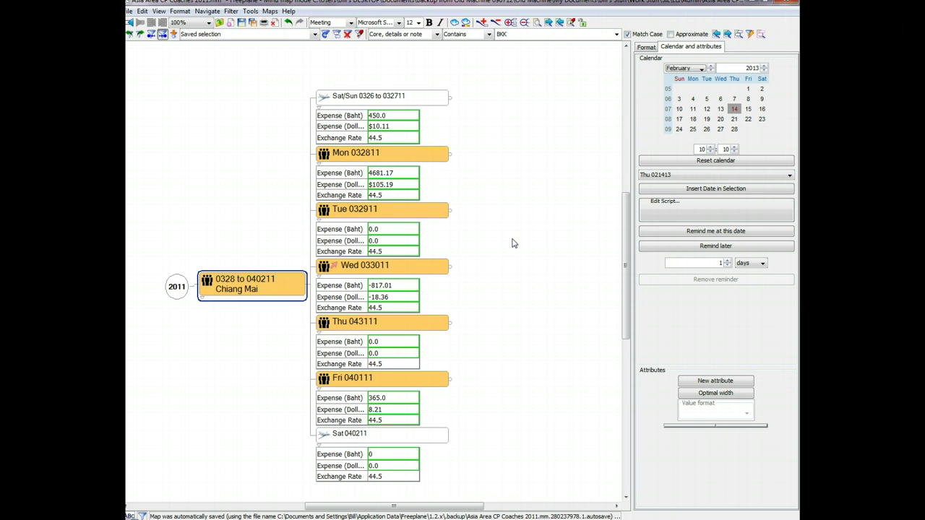
pyautogui.click(497, 215)
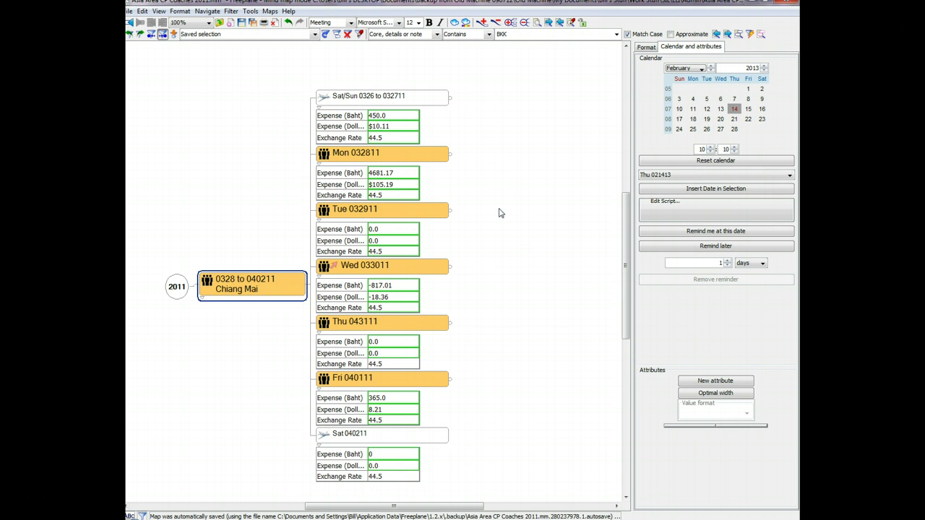